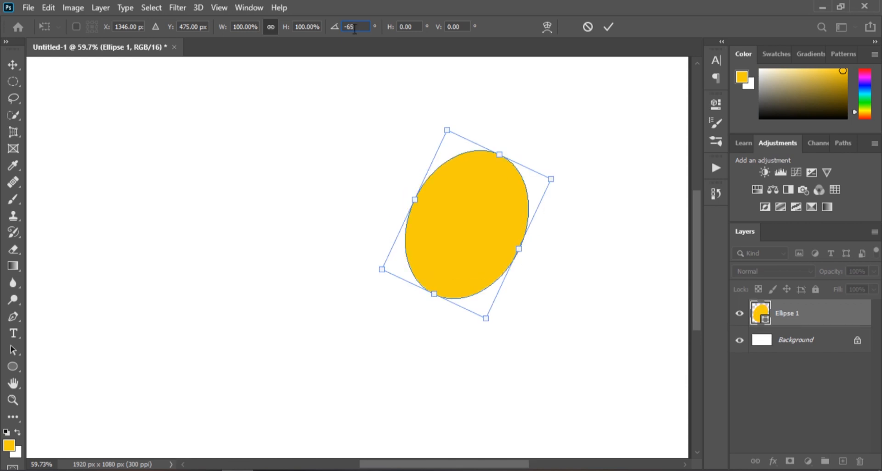
- Commit the -65° rotation of the ellipse and accept converting the live shape into a regular path
left_click(610, 27)
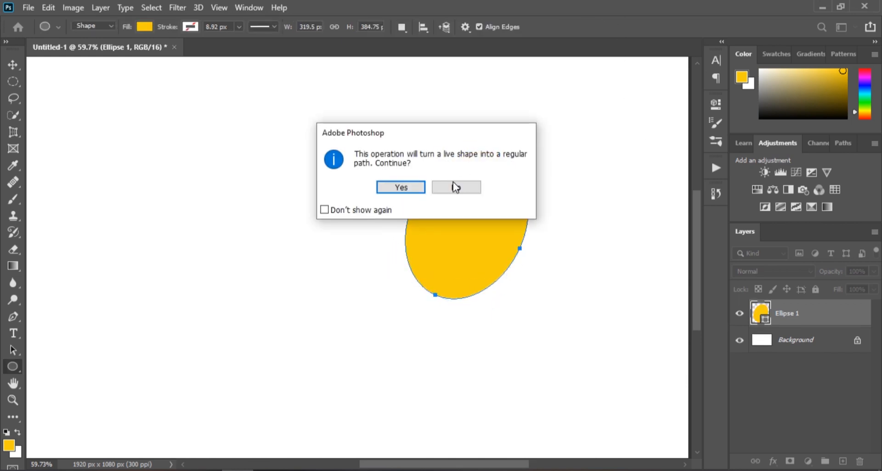
left_click(455, 187)
- Add a new layer and draw a heart with the Custom Shape tool, about 290 x 270 px, above the ellipse
left_click(843, 461)
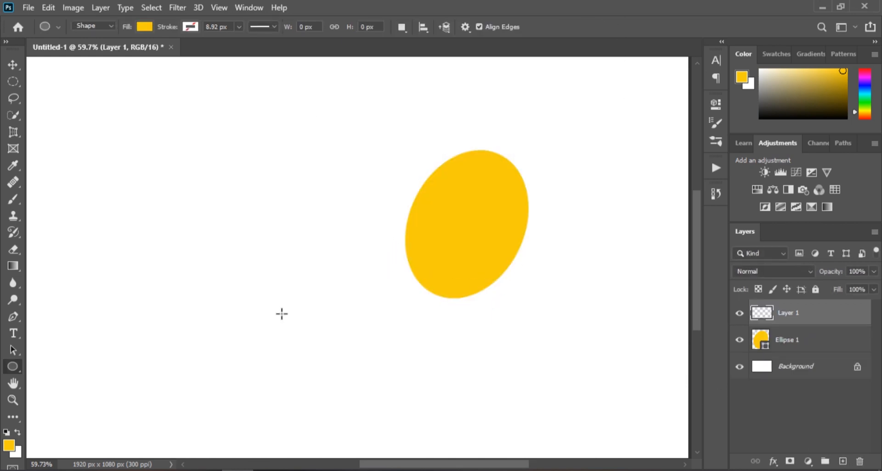
right_click(12, 366)
left_click(60, 426)
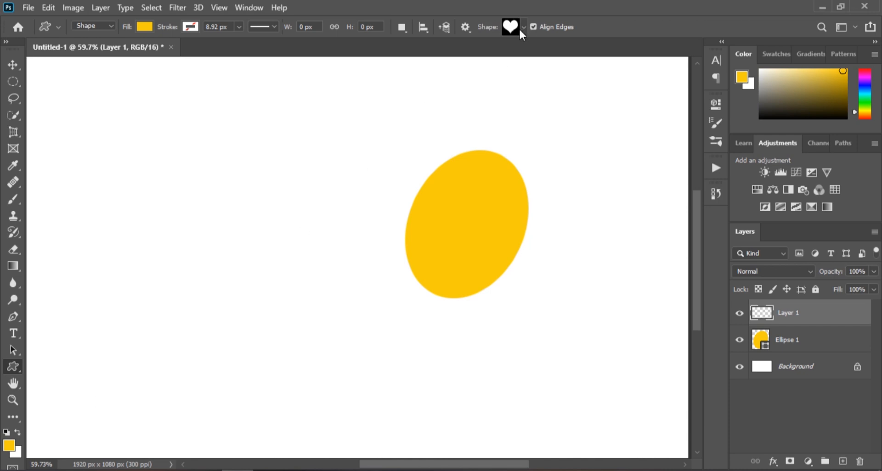
left_click(522, 28)
left_click(522, 27)
left_click(297, 136)
left_click(404, 197)
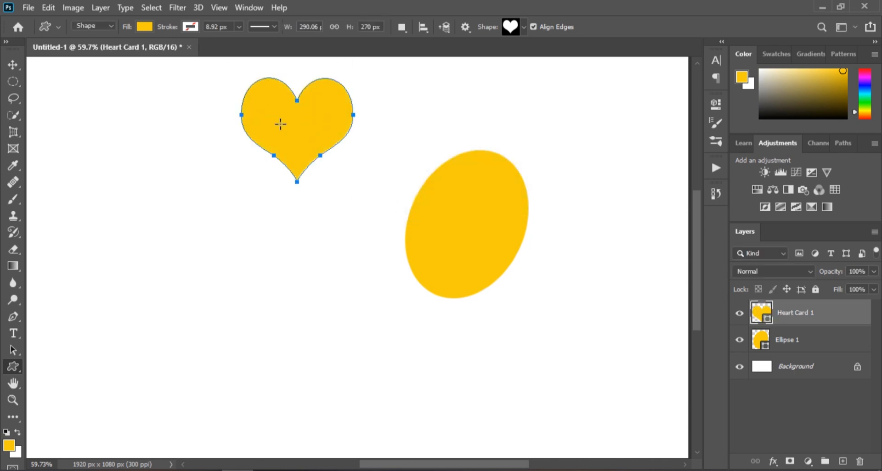
- Free-transform the heart path and rotate it by 20.2 degrees
left_click(48, 8)
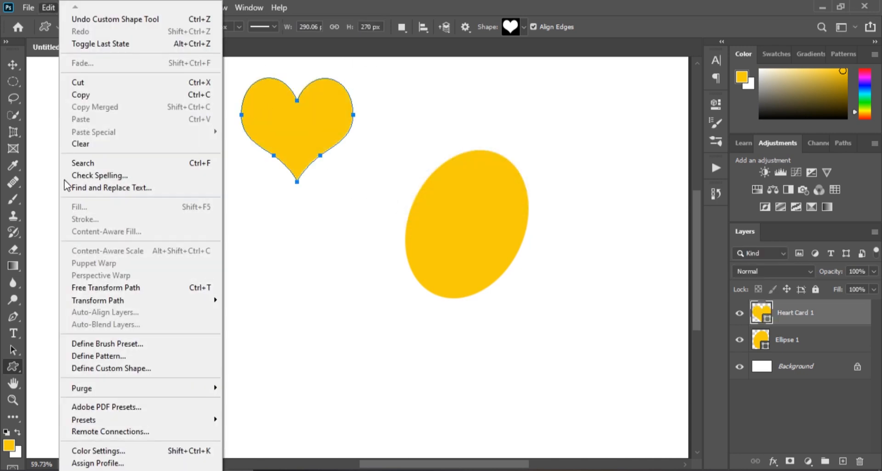
left_click(116, 288)
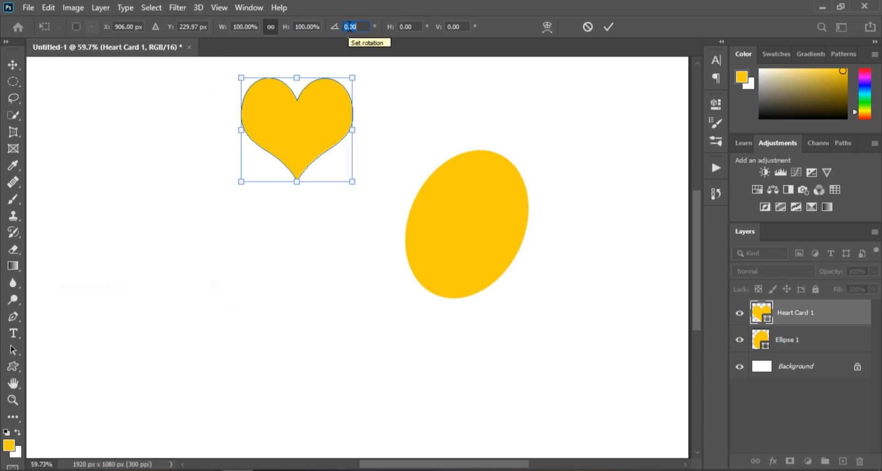
type("20.2")
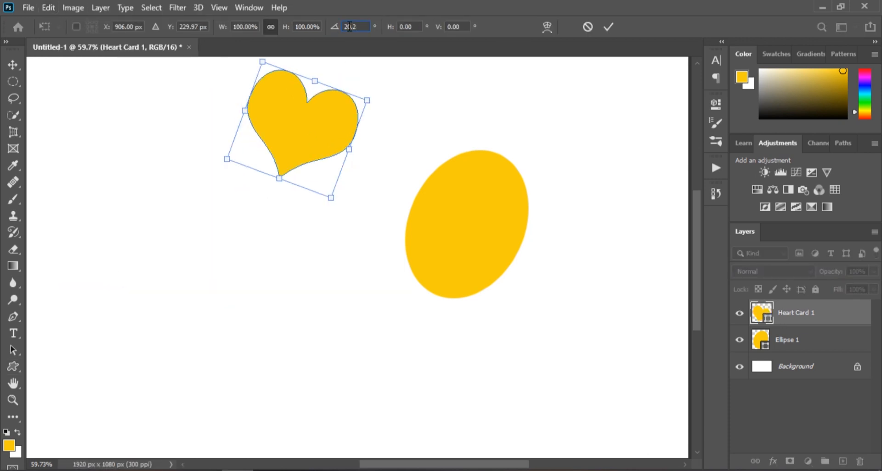
type("0")
left_click(608, 25)
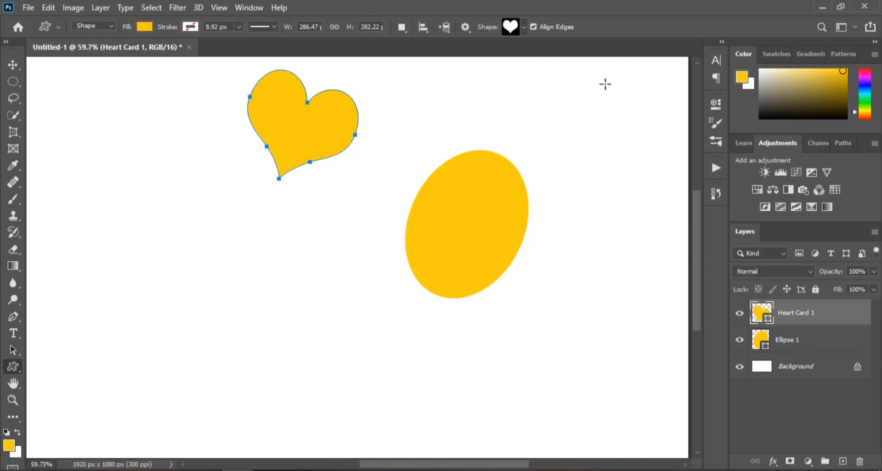
- Change the heart's fill color to 494220
double_click(762, 313)
left_click(631, 290)
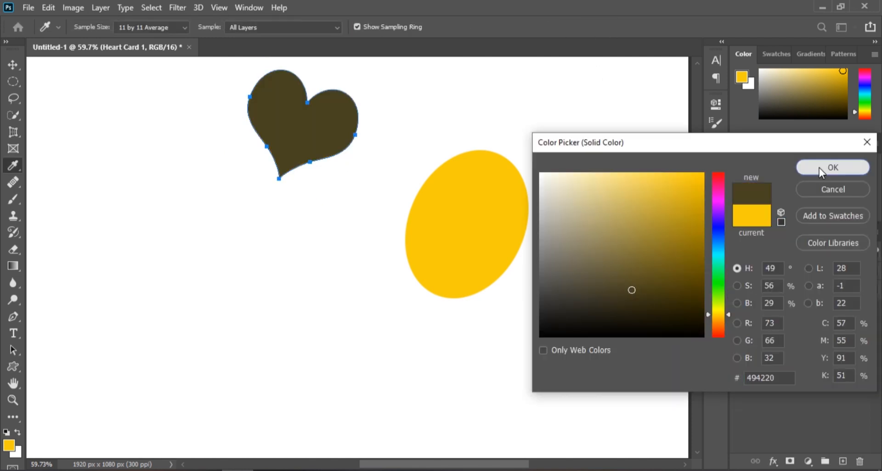
left_click(830, 168)
- Move the heart onto the upper part of the ellipse and nudge it slightly left and up
left_click(9, 69)
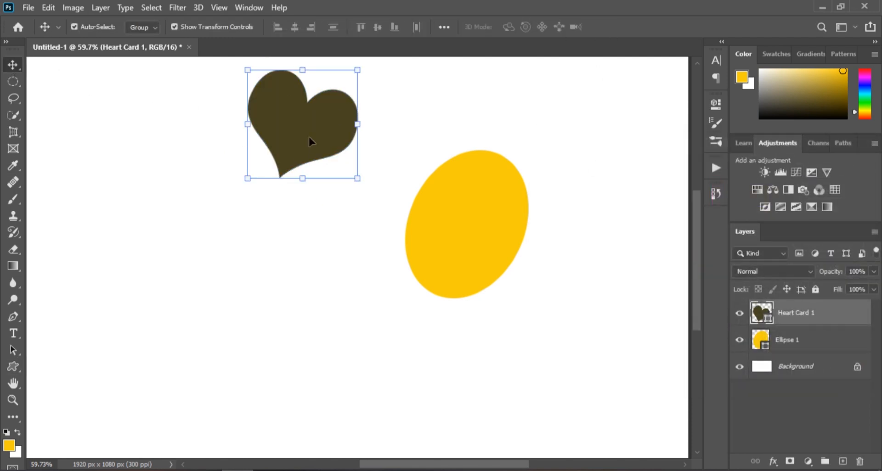
left_click_drag(309, 137, 491, 176)
scroll(547, 154, "up", 3)
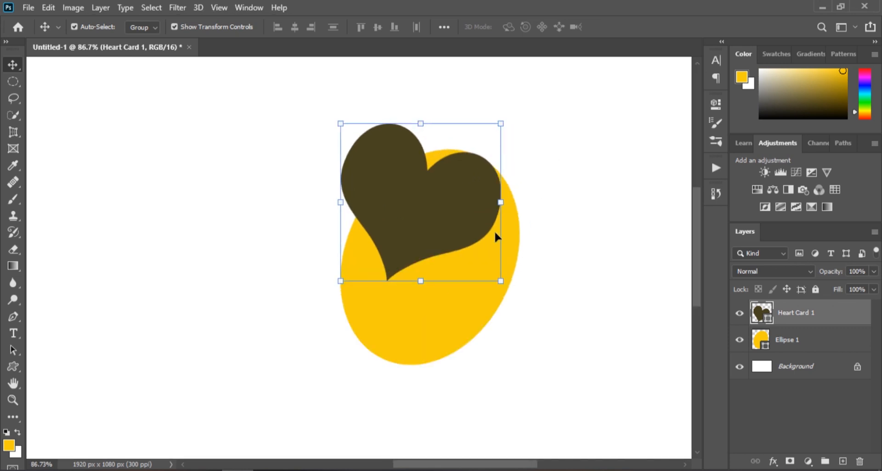
key("Left")
key("Left")
key("Up")
key("Up")
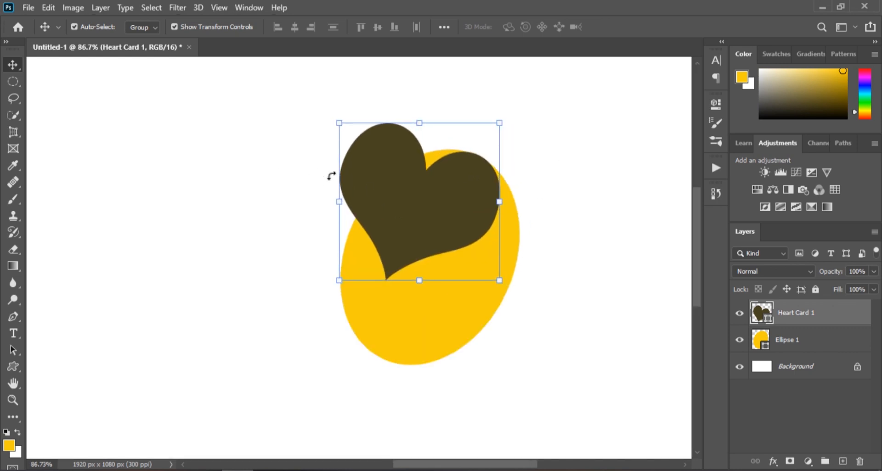
- Load the heart shape as a selection and hide the heart layer
left_click(759, 317, "ctrl")
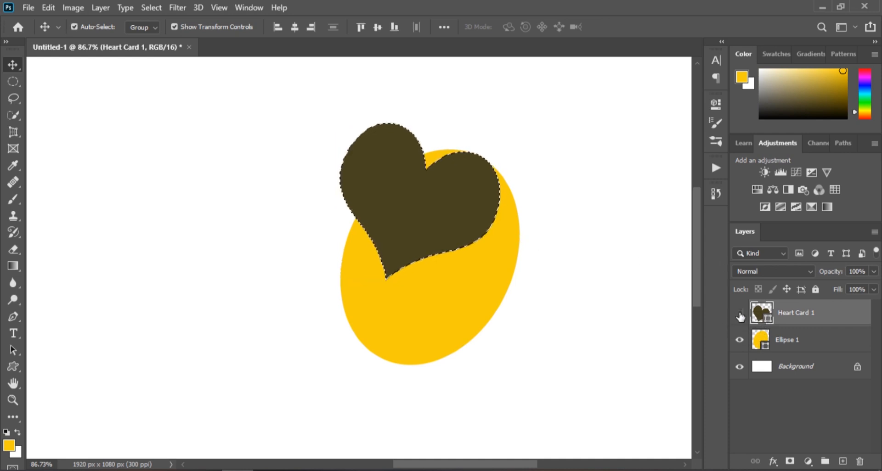
key("ctrl+comma")
- Rasterize the ellipse layer, delete the heart-shaped area from it, and deselect
right_click(785, 339)
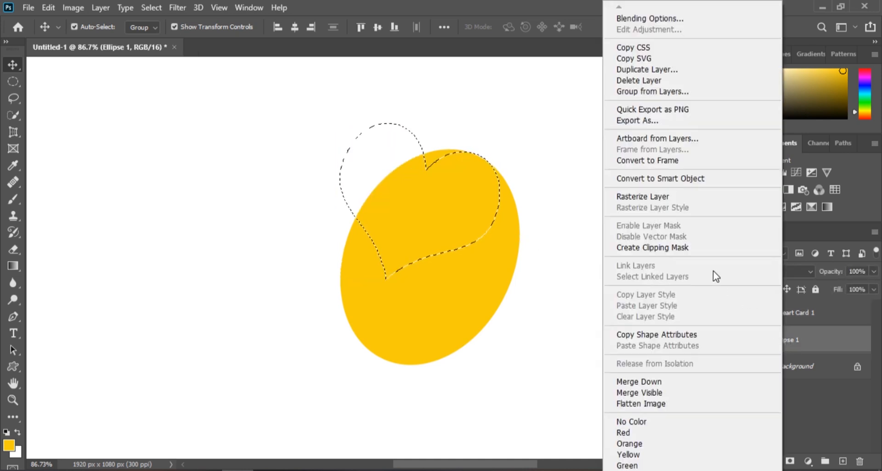
left_click(671, 197)
key("Delete")
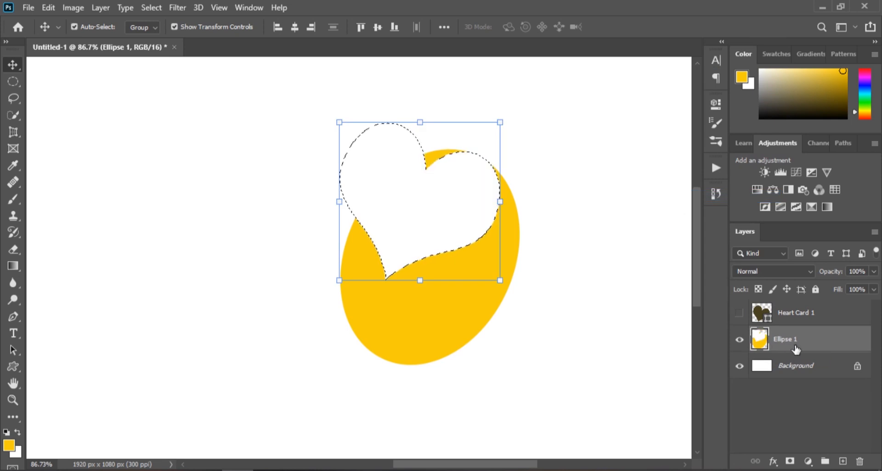
key("ctrl+d")
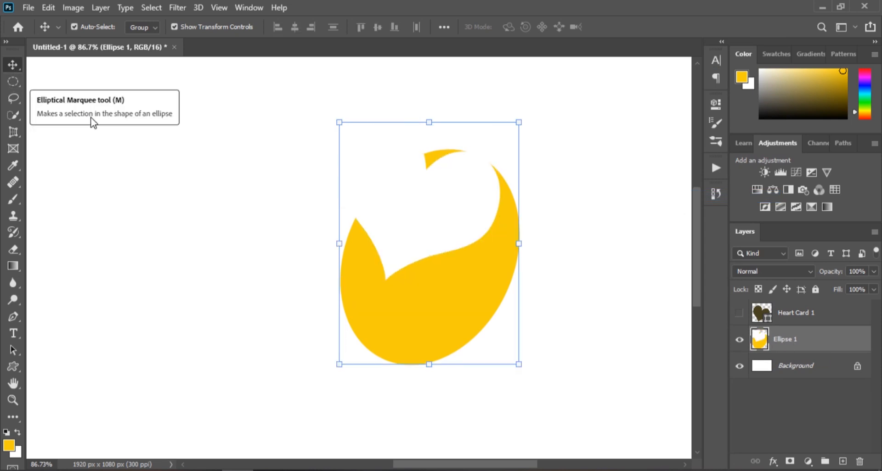
- Select the small leftover sliver at the top with an elliptical marquee and clear it
left_click(13, 82)
left_click_drag(403, 141, 482, 175)
left_click(48, 7)
left_click(89, 141)
left_click(13, 64)
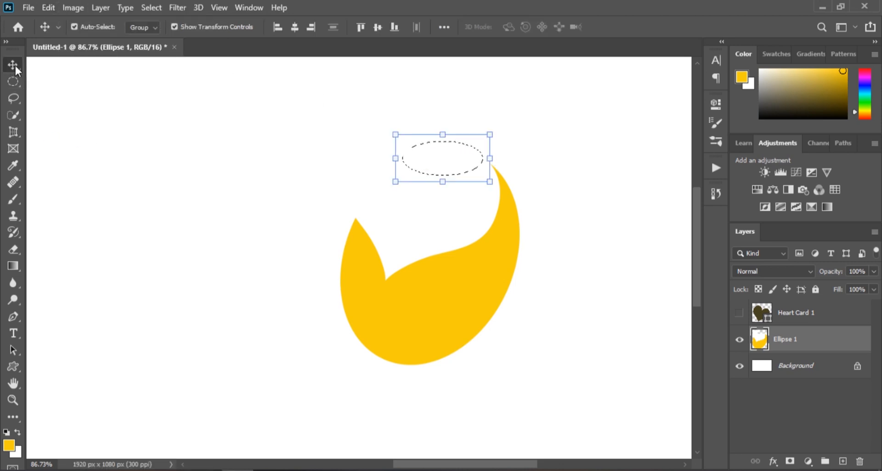
key("ctrl+d")
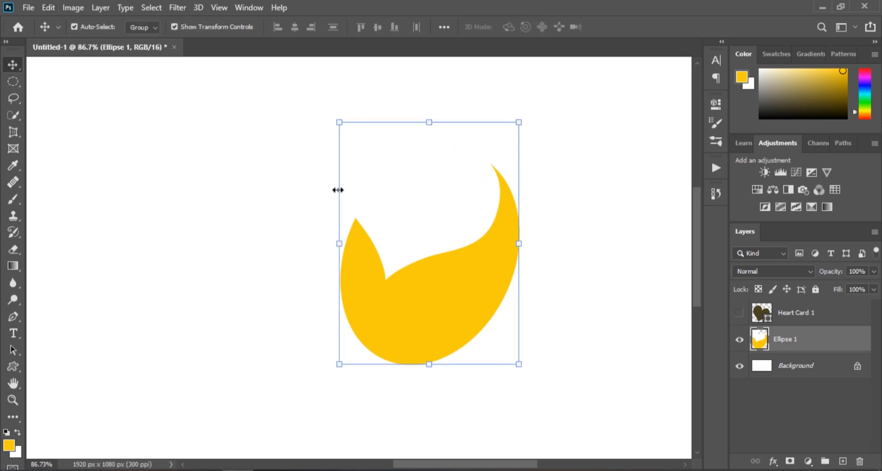
- Add a new layer and create a 250 x 150 px ellipse above the yellow shape
left_click(842, 461)
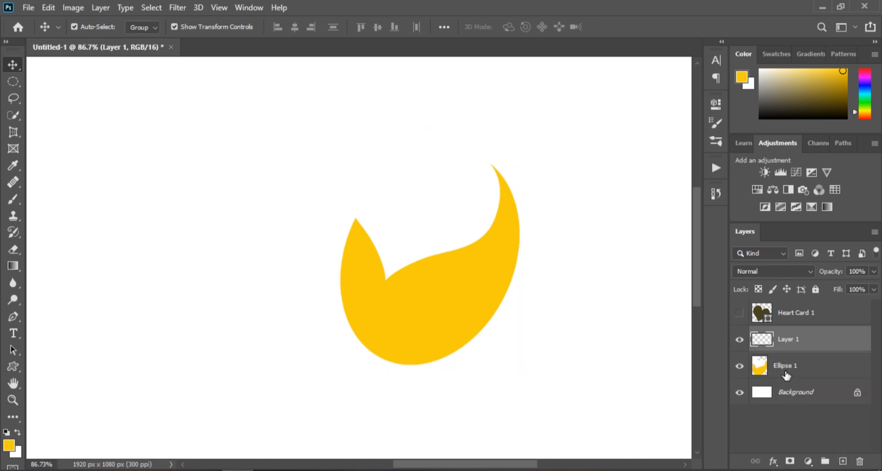
left_click_drag(17, 365, 51, 390)
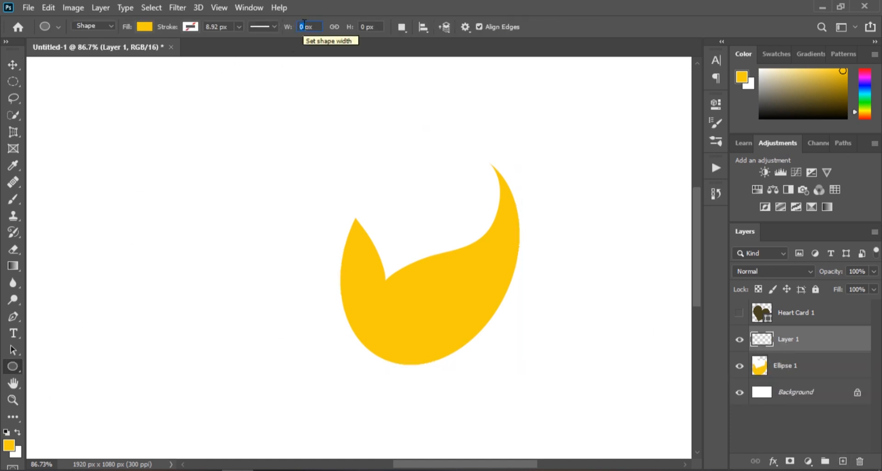
type("25")
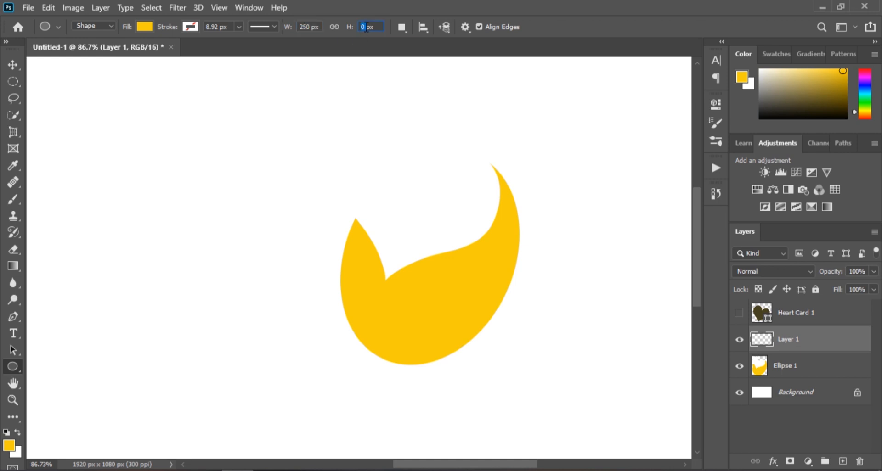
left_click(365, 108)
left_click(409, 188)
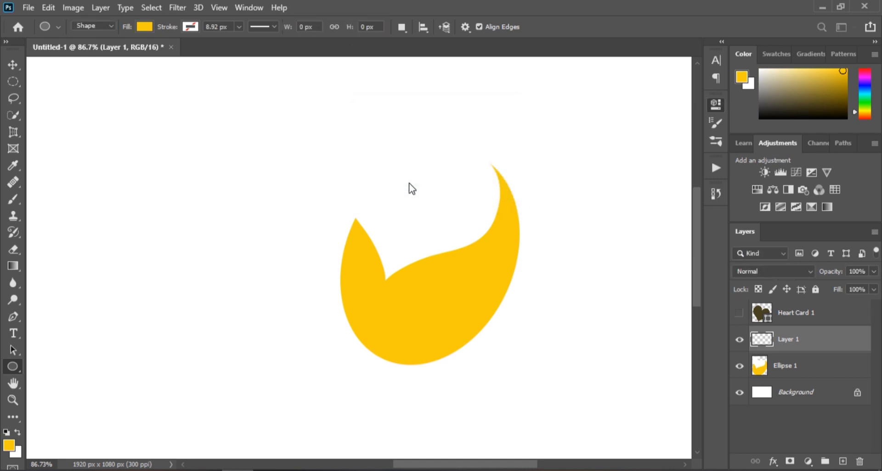
left_click(680, 100)
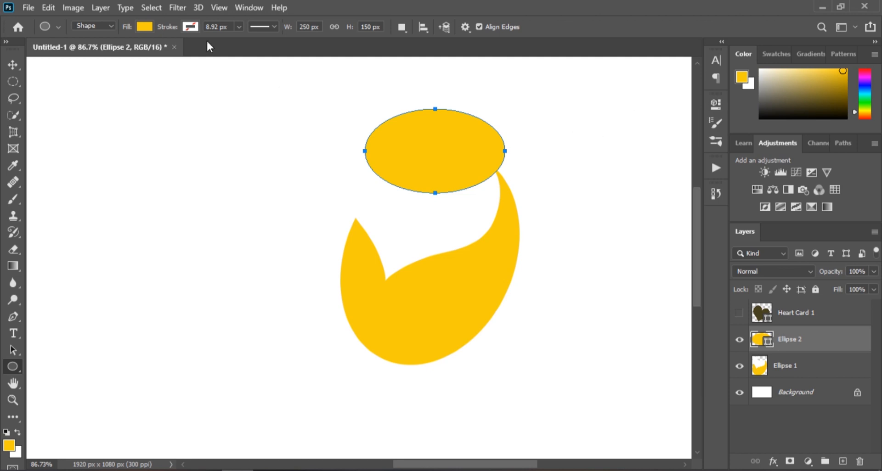
- Free-transform the new ellipse and rotate it by -41 degrees
left_click(48, 8)
left_click(99, 287)
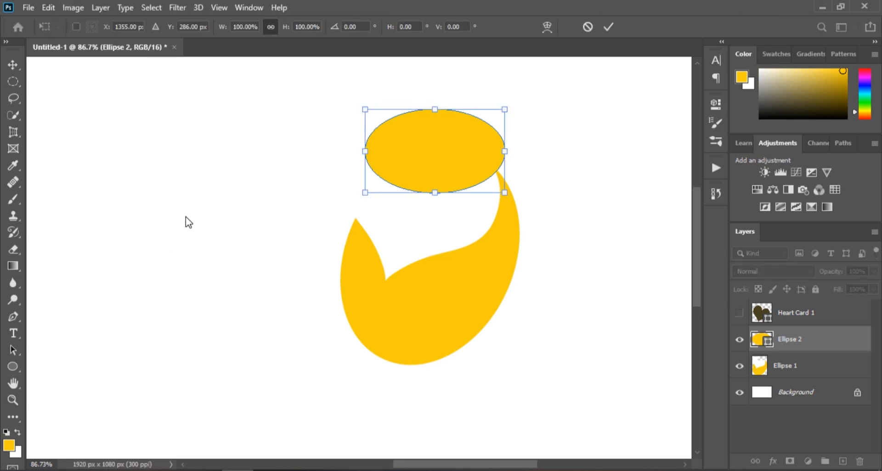
type("-41")
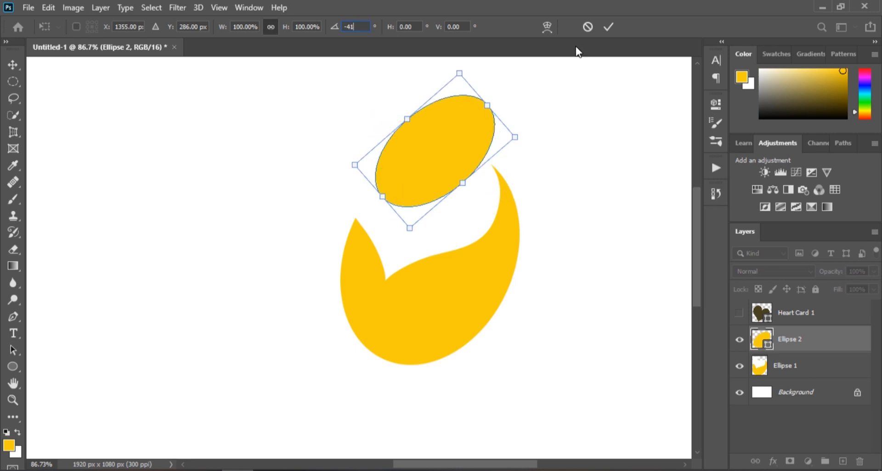
left_click(606, 29)
left_click(394, 189)
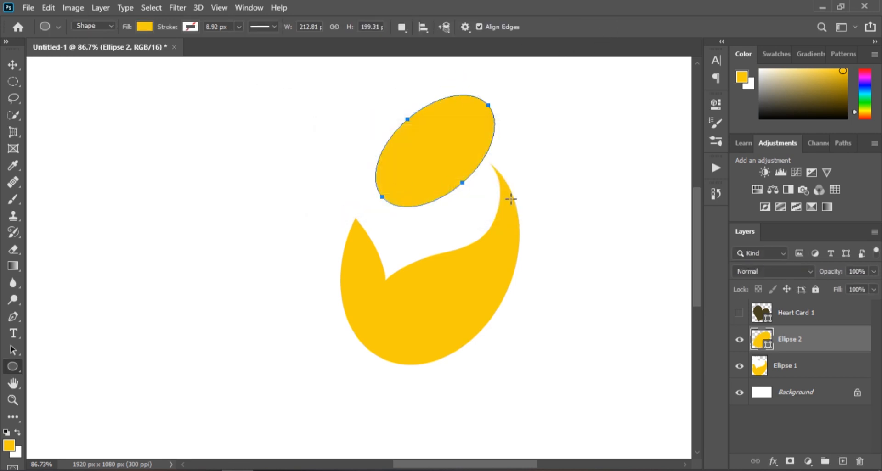
- Change the new ellipse's fill color to 6f5e11
double_click(753, 345)
type("705a12")
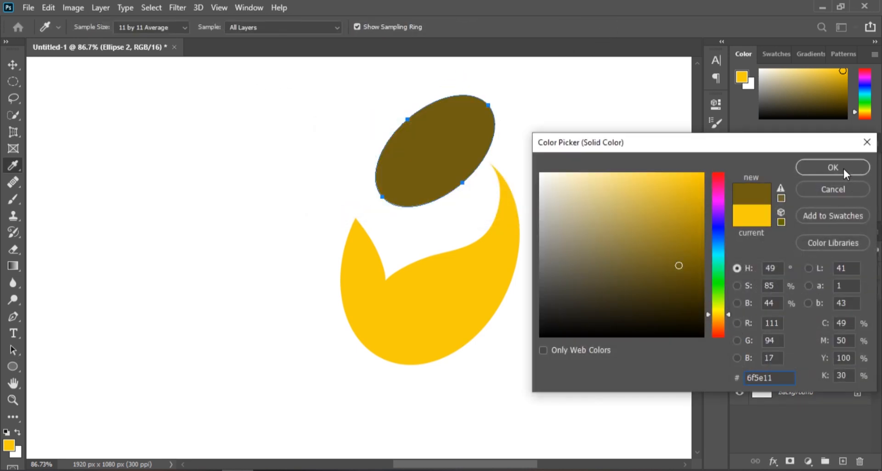
left_click(815, 168)
- Move the brown ellipse over the lower-left part of the yellow shape
left_click(15, 67)
left_click_drag(443, 156, 431, 317)
scroll(402, 337, "up", 3)
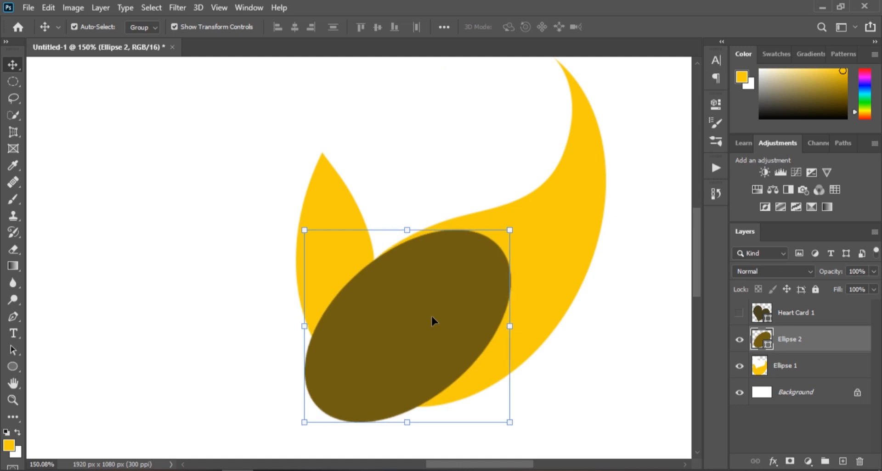
key("Down")
key("Down")
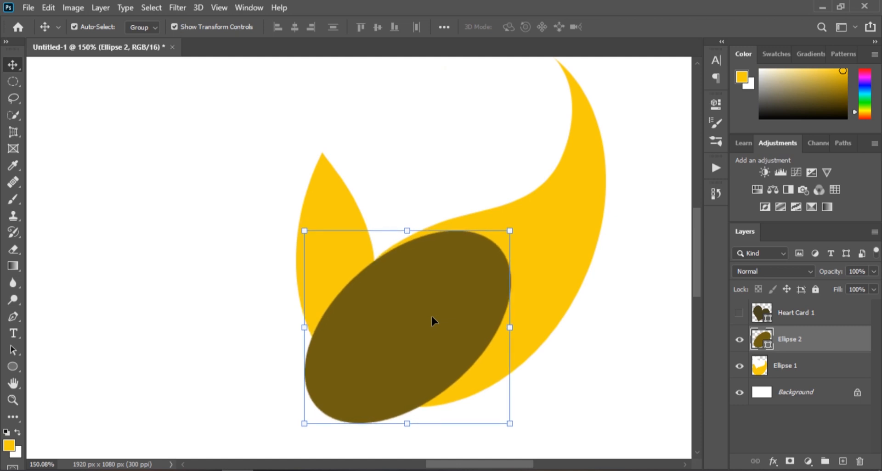
left_click_drag(449, 274, 433, 283)
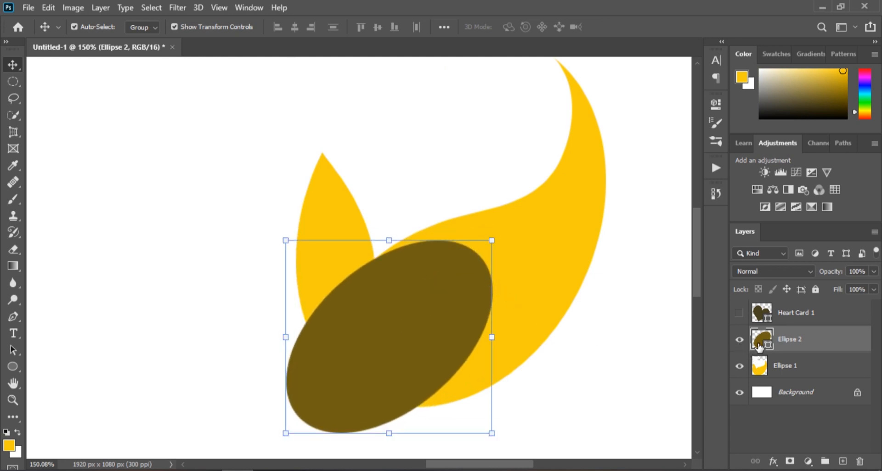
- Load the brown ellipse as a selection and hide its layer
left_click(760, 344, "ctrl")
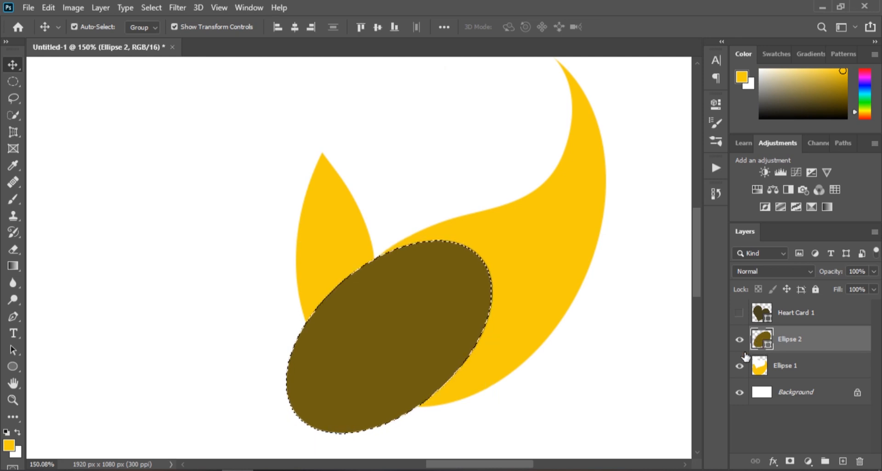
left_click(739, 339)
- Delete the ellipse-shaped area from the yellow shape's layer and deselect
right_click(786, 364)
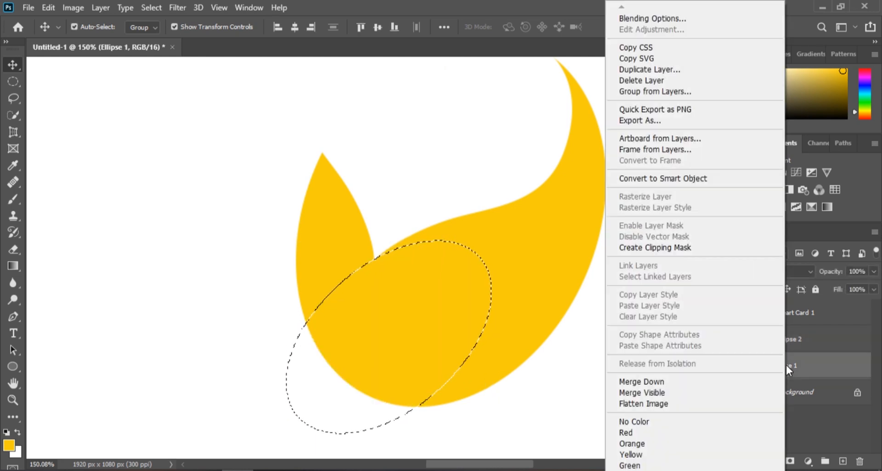
left_click(802, 367)
key("Delete")
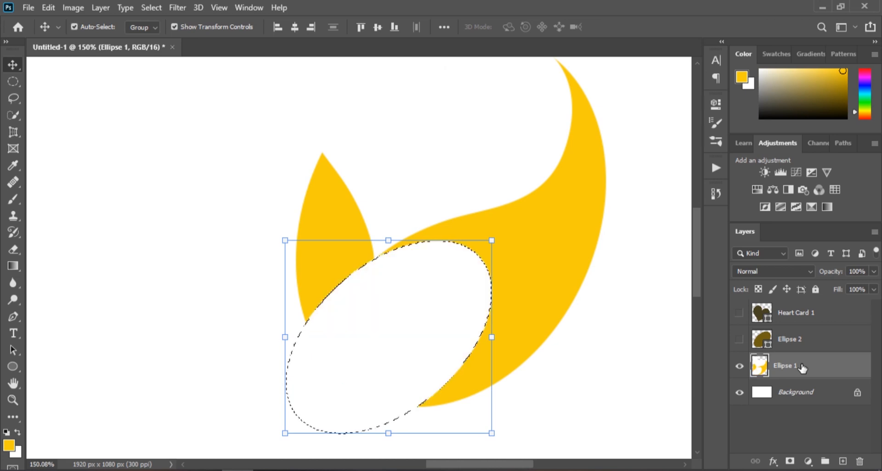
key("ctrl+d")
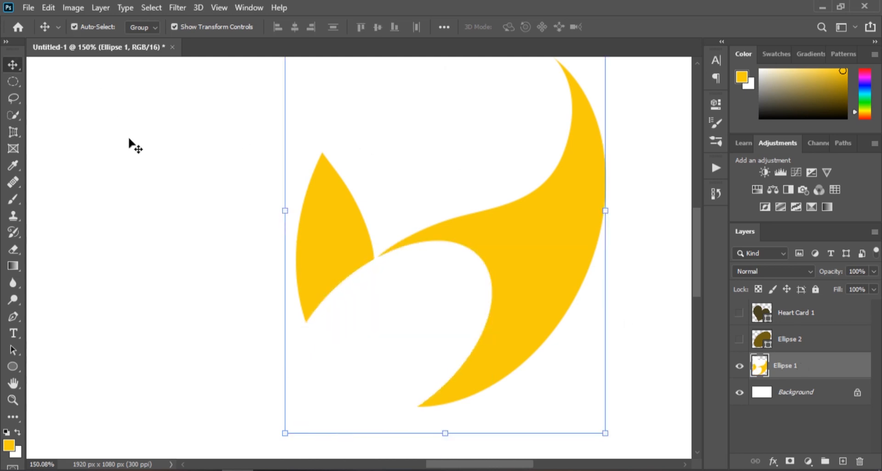
- Select the left yellow point with an elliptical marquee, clear it from the shape layer, and deselect
left_click(13, 81)
left_click_drag(218, 132, 375, 359)
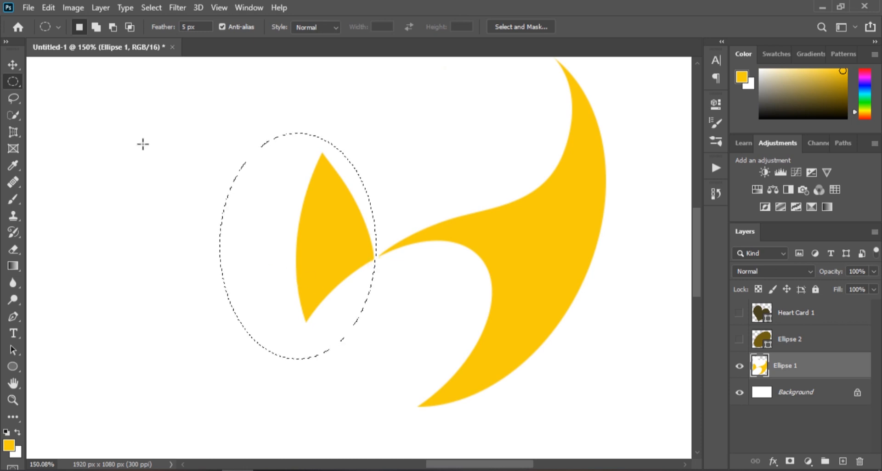
left_click(49, 7)
left_click(87, 143)
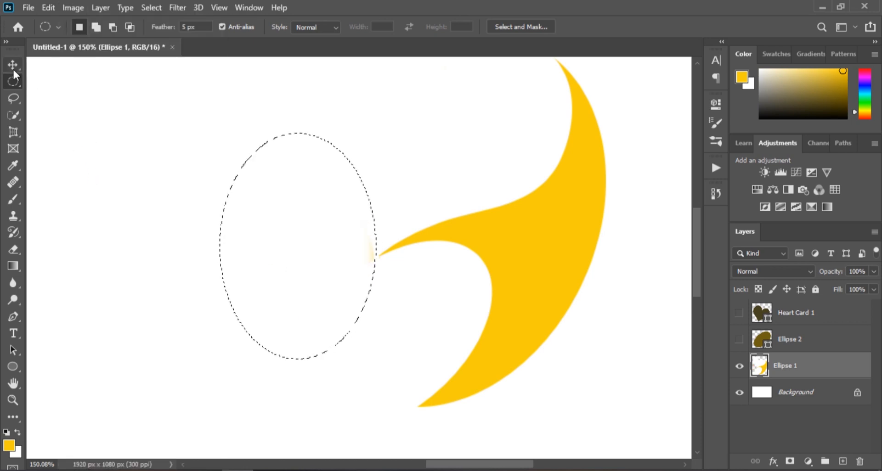
left_click(240, 159)
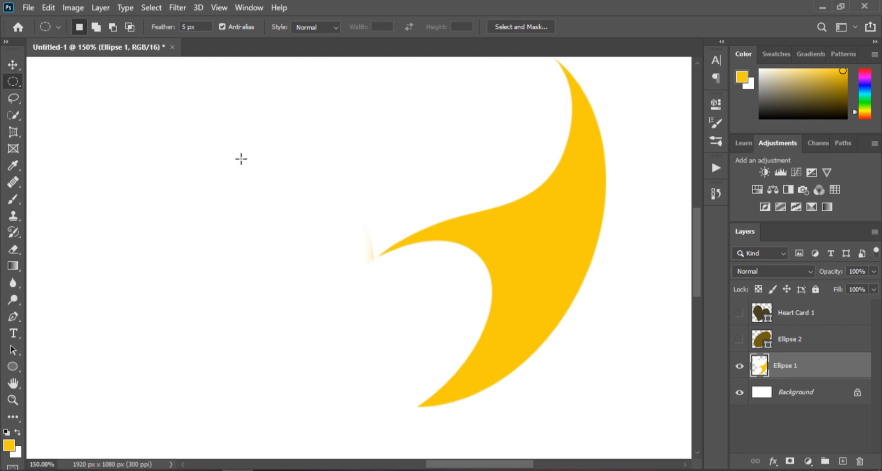
- Add a new layer and create a 60 x 80 px yellow ellipse near the top of the canvas
left_click(843, 462)
left_click(11, 367)
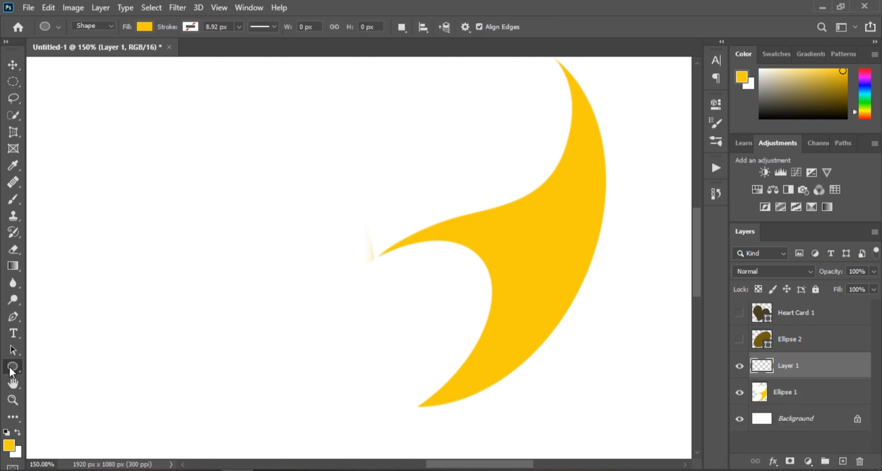
double_click(303, 27)
type("6")
left_click(288, 105)
left_click(389, 183)
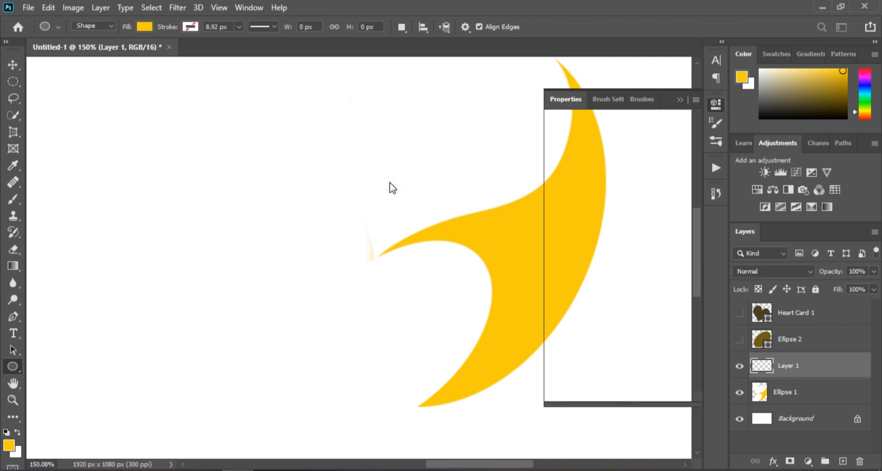
- Free-transform the new ellipse and rotate it by -15 degrees
left_click(44, 8)
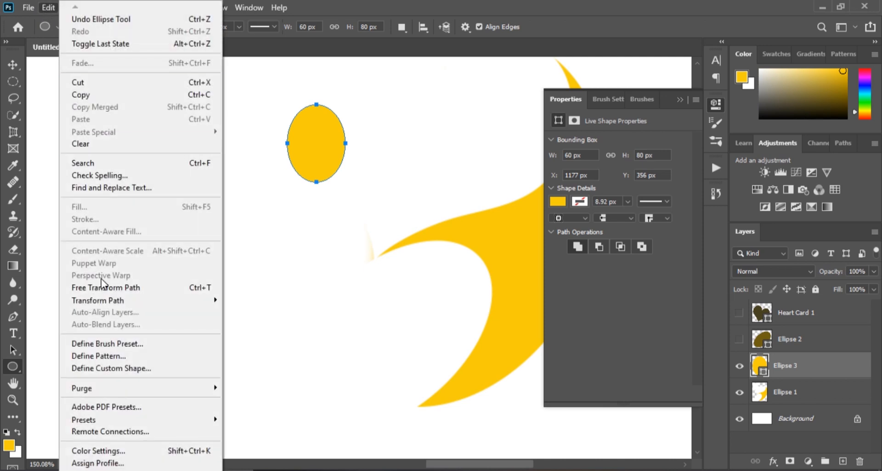
left_click(116, 284)
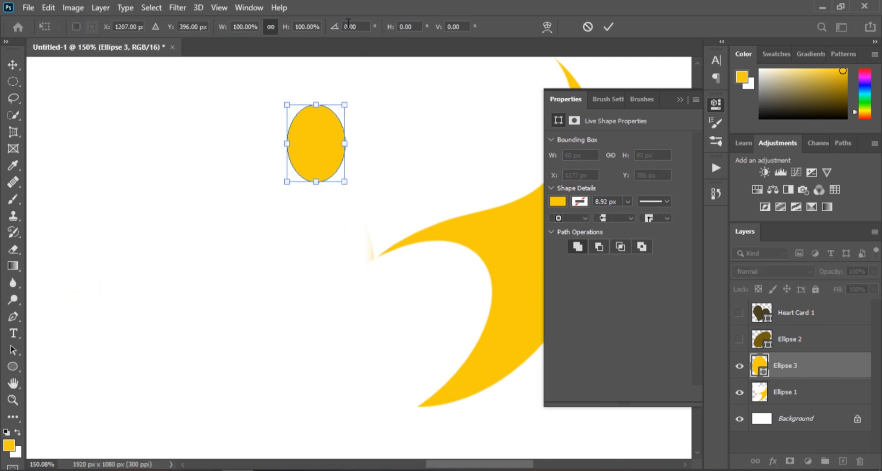
left_click(350, 27)
type("-15")
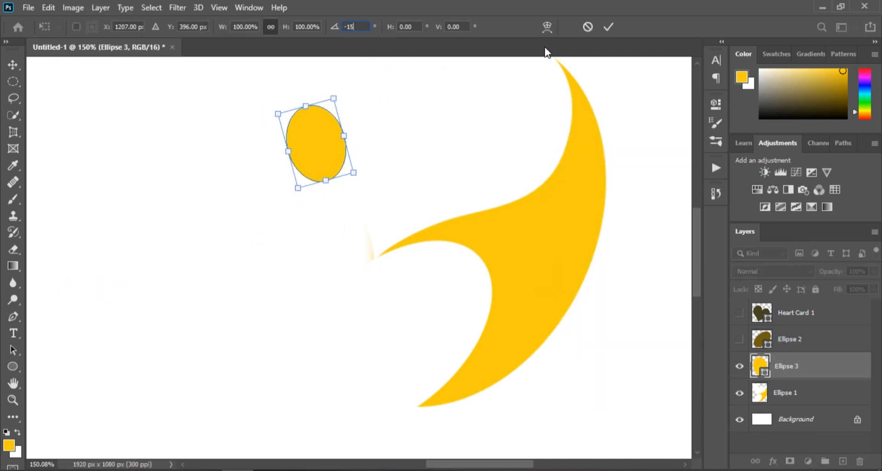
left_click(607, 28)
- Position the small yellow ellipse as a head just left of the crescent's upper tip
left_click(387, 183)
left_click(13, 65)
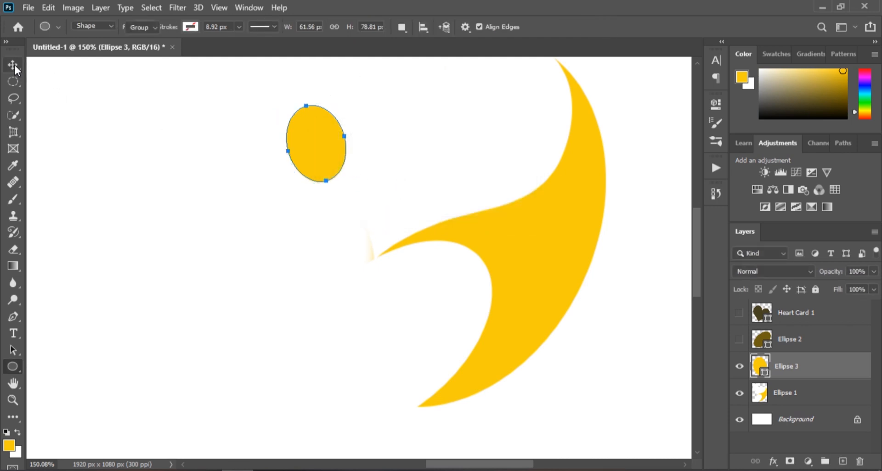
left_click_drag(315, 147, 475, 122)
scroll(462, 117, "down", 10)
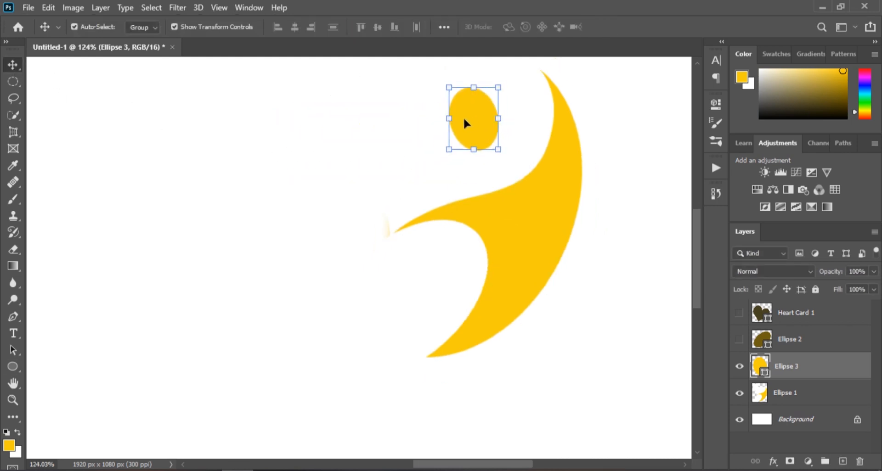
scroll(462, 117, "up", 2)
left_click(342, 181)
left_click_drag(508, 218, 345, 171)
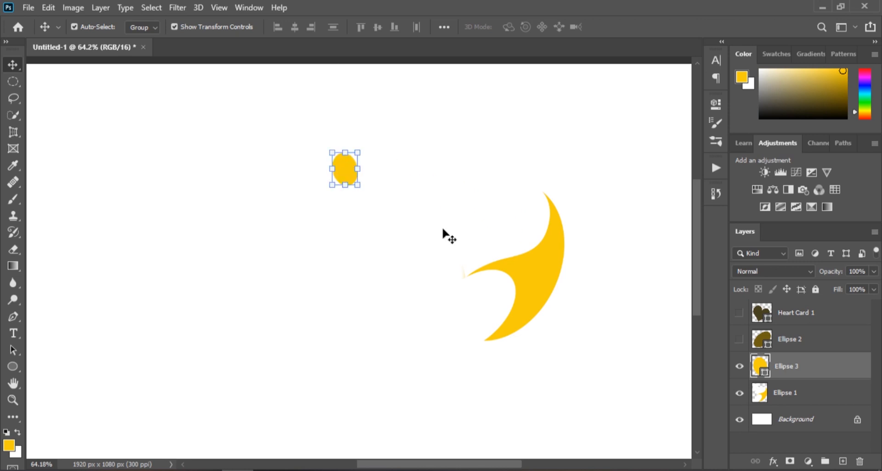
left_click_drag(538, 272, 374, 232)
scroll(126, 229, "up", 4)
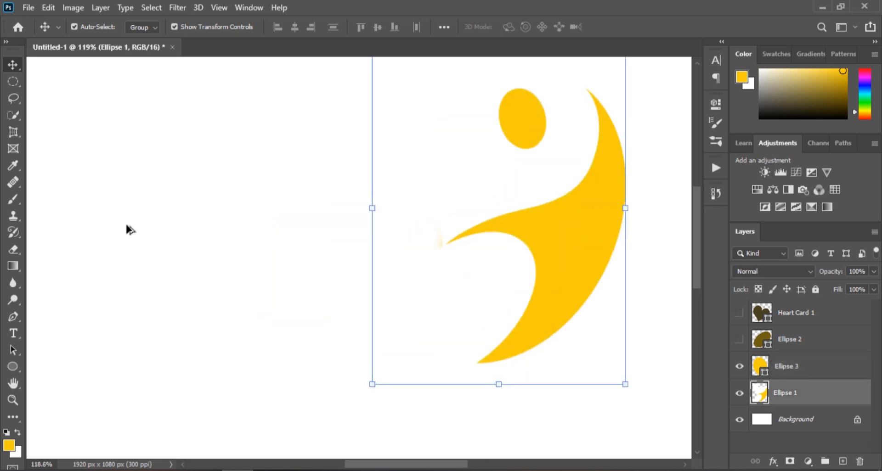
scroll(585, 192, "down", 1)
scroll(645, 165, "down", 1)
scroll(645, 165, "up", 1)
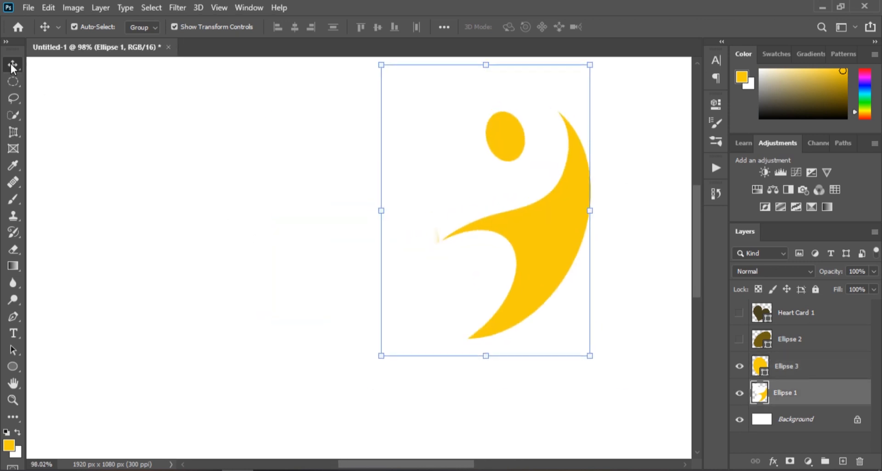
left_click(773, 435)
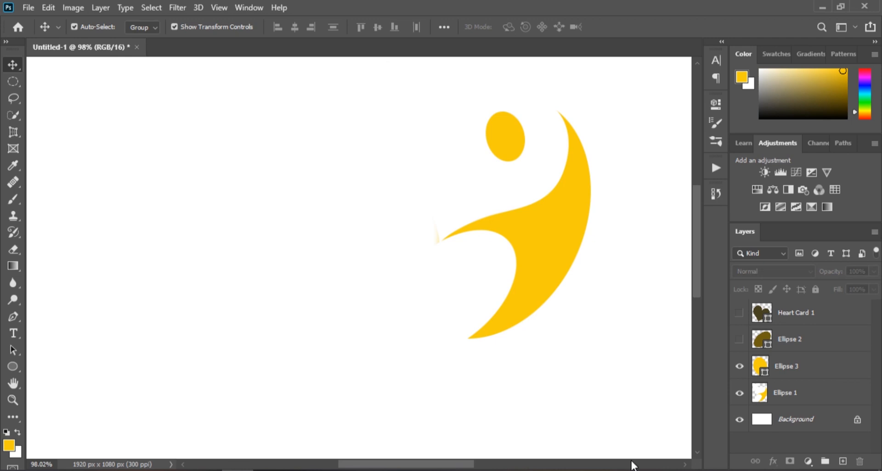
- On a new layer, draw a narrow ellipse about 31 x 101 px and give it the brown swatch fill
scroll(620, 301, "up", 2)
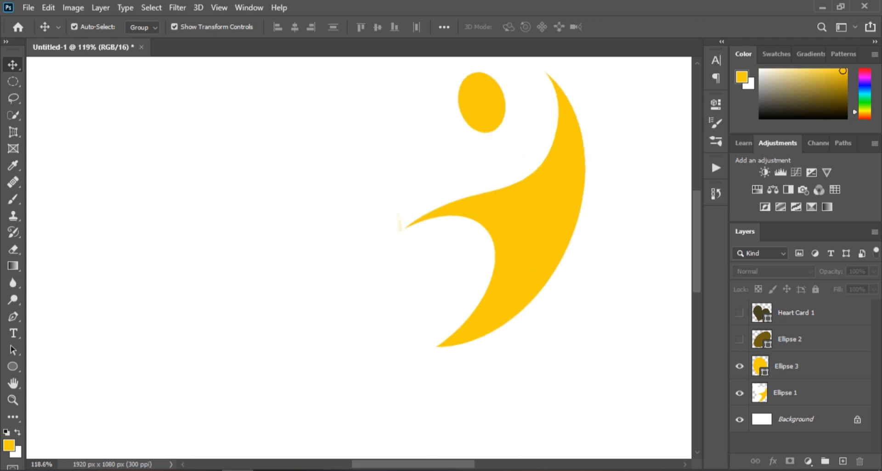
left_click_drag(427, 464, 437, 465)
scroll(475, 425, "up", 2)
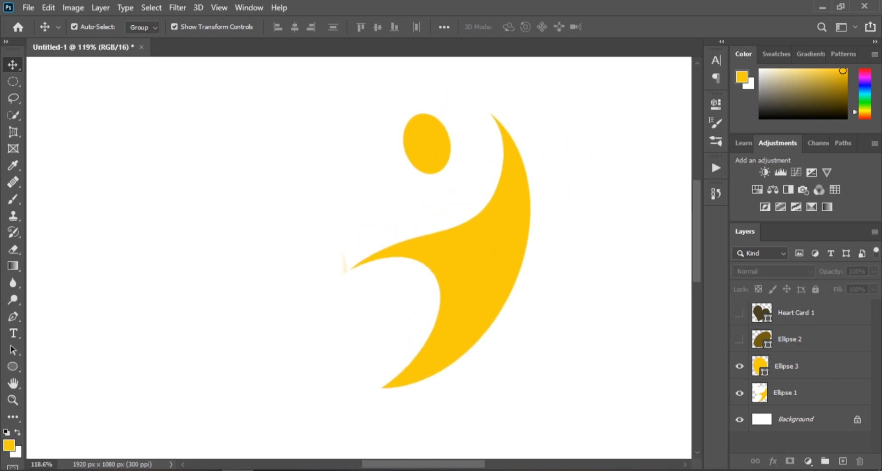
scroll(414, 404, "up", 1)
left_click(842, 461)
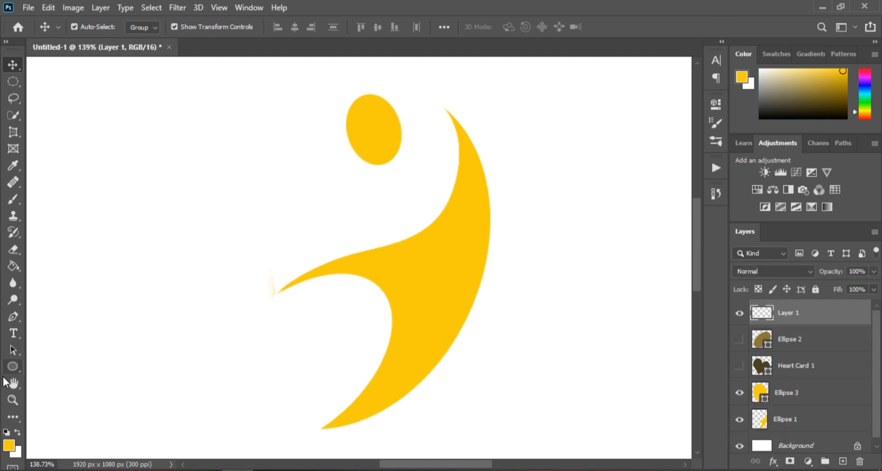
left_click(13, 366)
left_click_drag(266, 162, 293, 252)
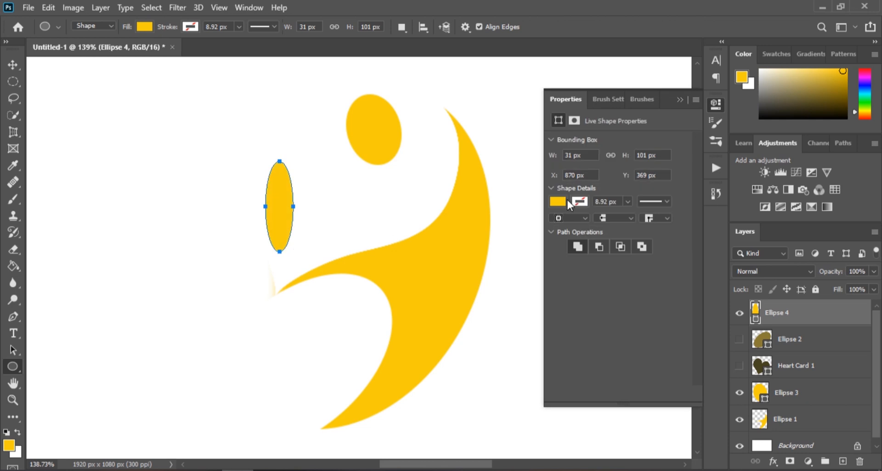
left_click(563, 200)
left_click(559, 270)
left_click(680, 99)
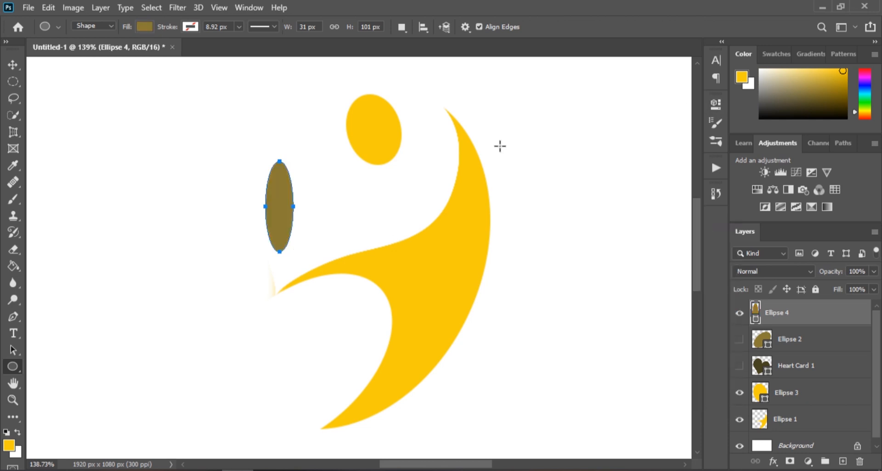
- Move the brown ellipse onto the crescent's upper tip, rotate it about -6.5 degrees, and nudge it into place
left_click(13, 66)
left_click_drag(280, 209, 445, 157)
key("ctrl+t")
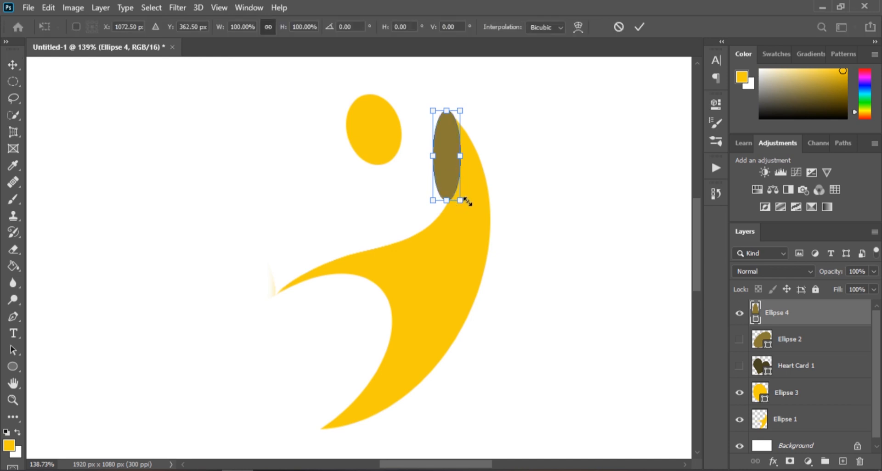
left_click_drag(413, 203, 423, 203)
scroll(440, 136, "up", 4)
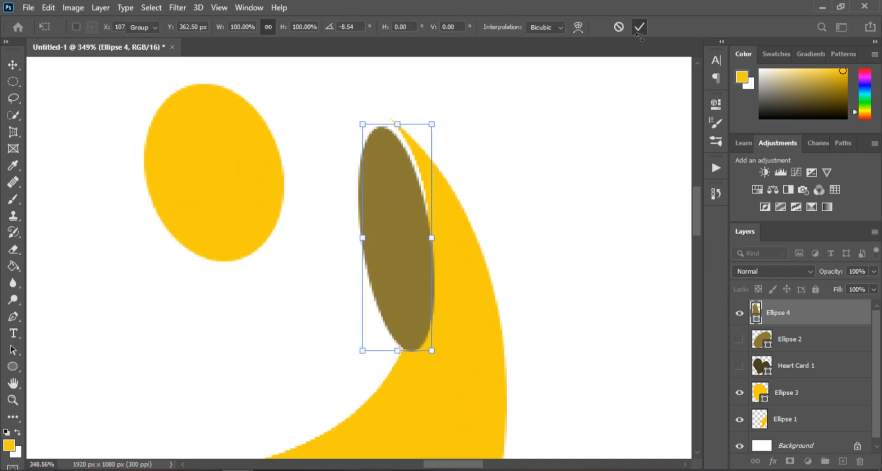
left_click(640, 27)
key("Right")
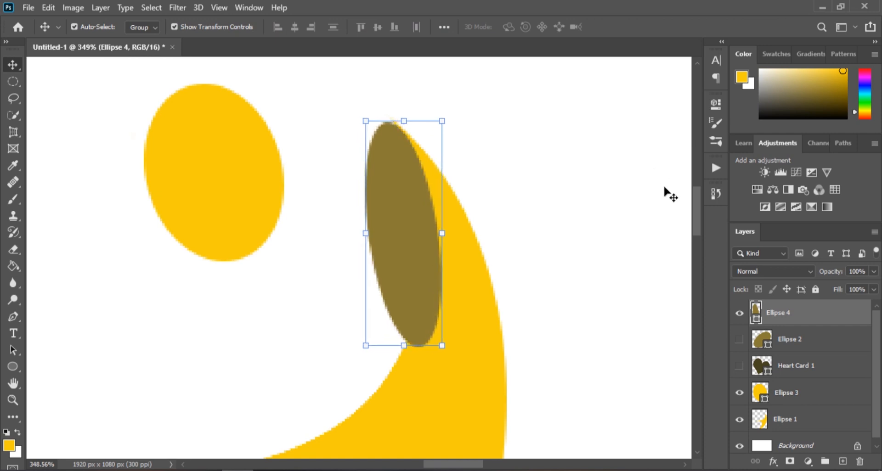
key("Up")
key("Up")
key("Left")
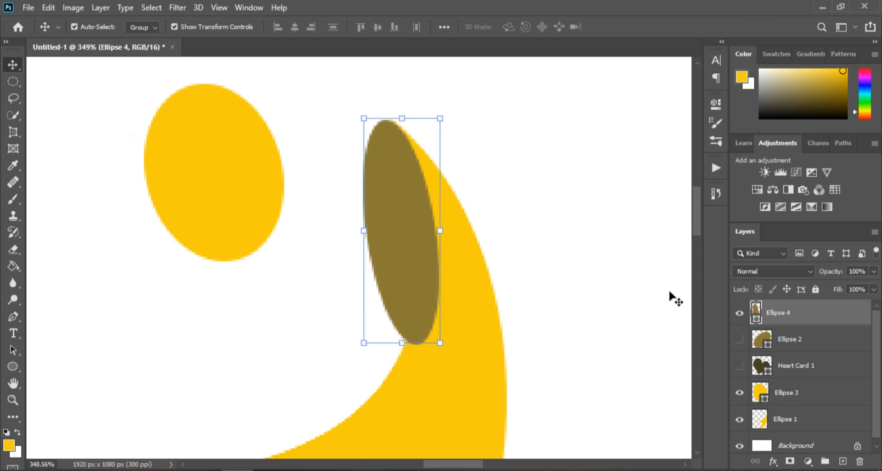
- Move the brown ellipse's layer down to sit directly above the background
scroll(552, 118, "down", 3)
left_click_drag(814, 317, 822, 422)
scroll(620, 397, "down", 2)
scroll(577, 366, "up", 2)
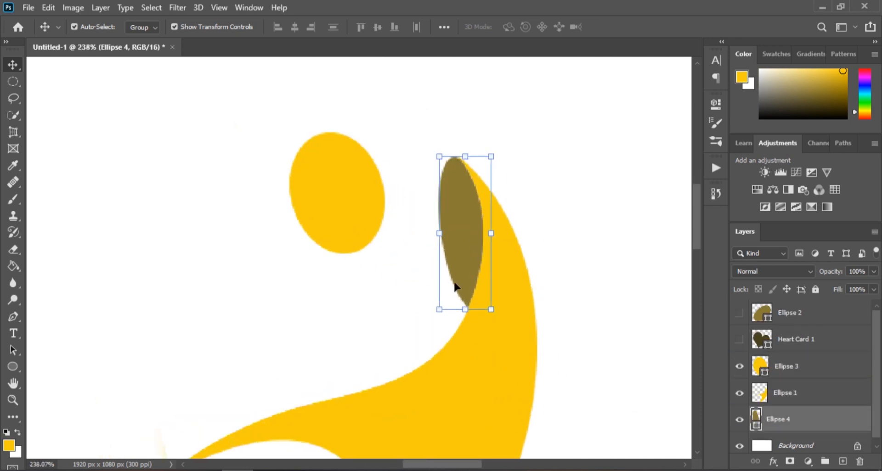
right_click(465, 277)
left_click(802, 418)
right_click(803, 419)
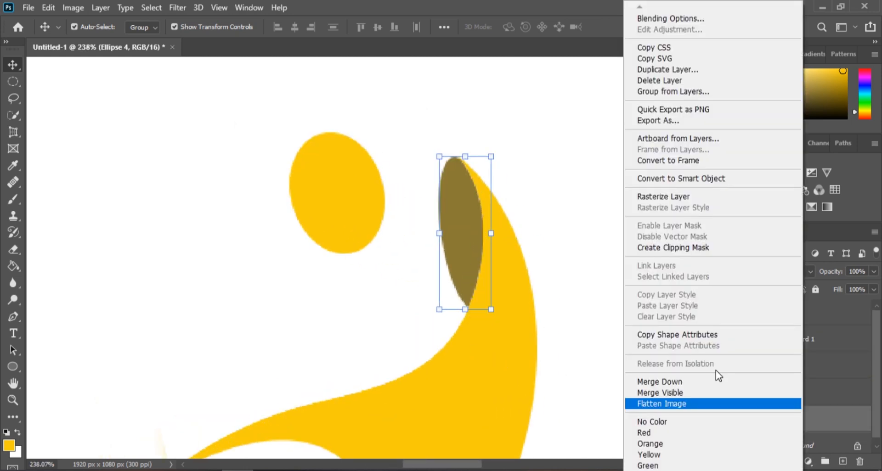
right_click(450, 226)
- Distort the brown ellipse by stretching its lower end down along the crescent's inner edge
left_click(462, 209)
key("ctrl+t")
right_click(469, 221)
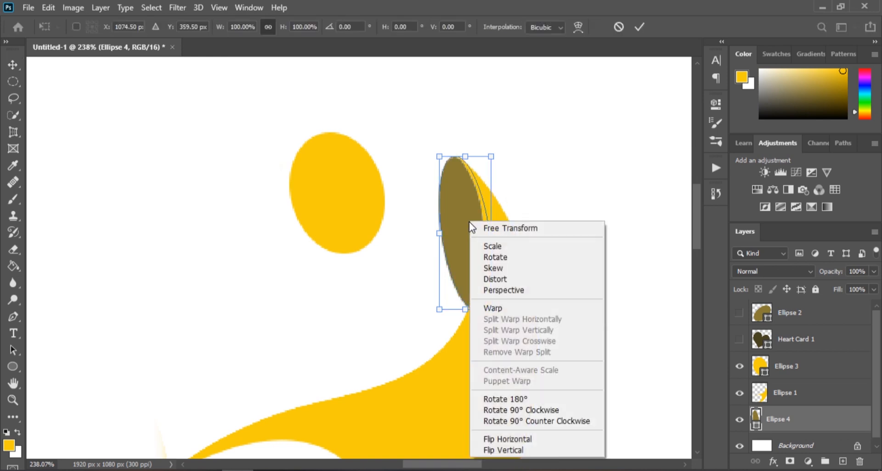
left_click(484, 277)
left_click_drag(464, 309, 487, 375)
left_click(640, 27)
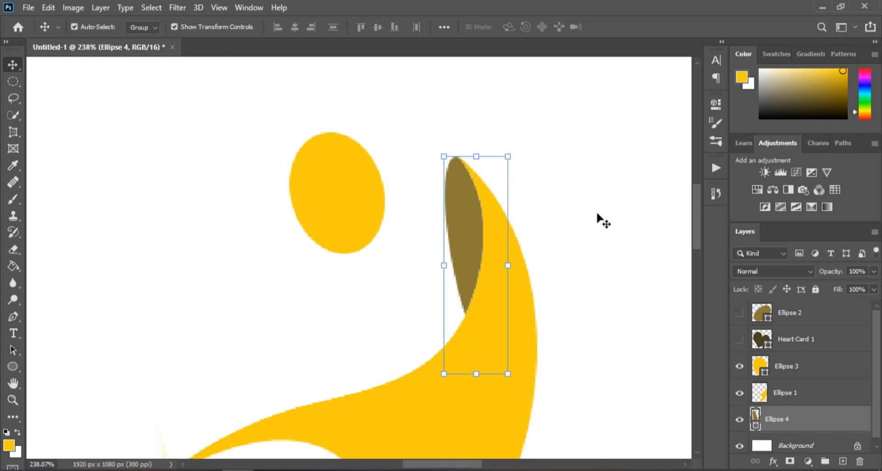
- On a new layer, draw a 140 x 47 px ellipse over the crescent's lower tip and fill it brown
scroll(146, 239, "down", 9)
scroll(138, 413, "up", 8)
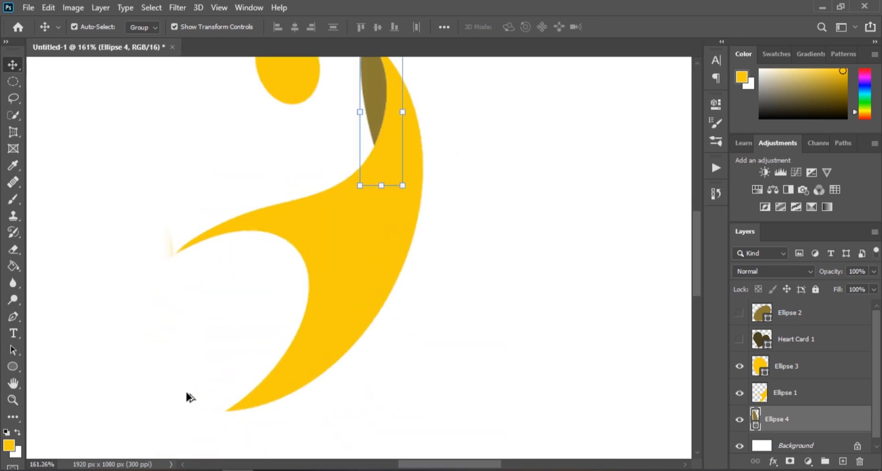
left_click(843, 461)
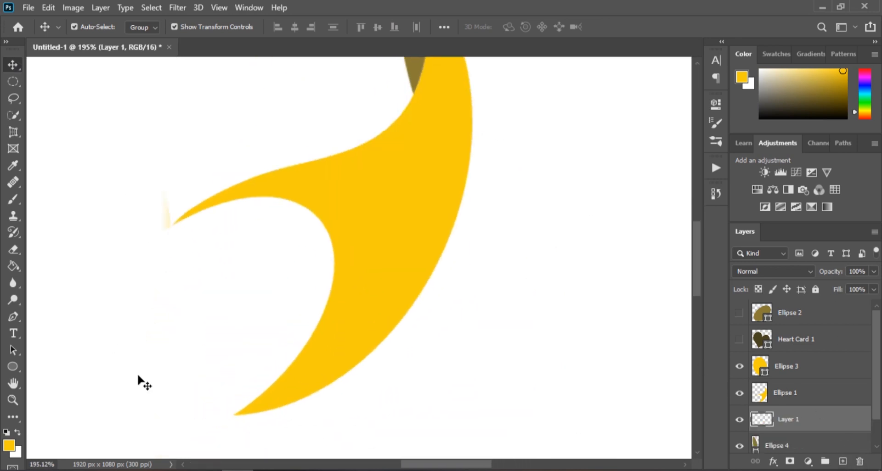
left_click(13, 367)
left_click_drag(128, 344, 304, 403)
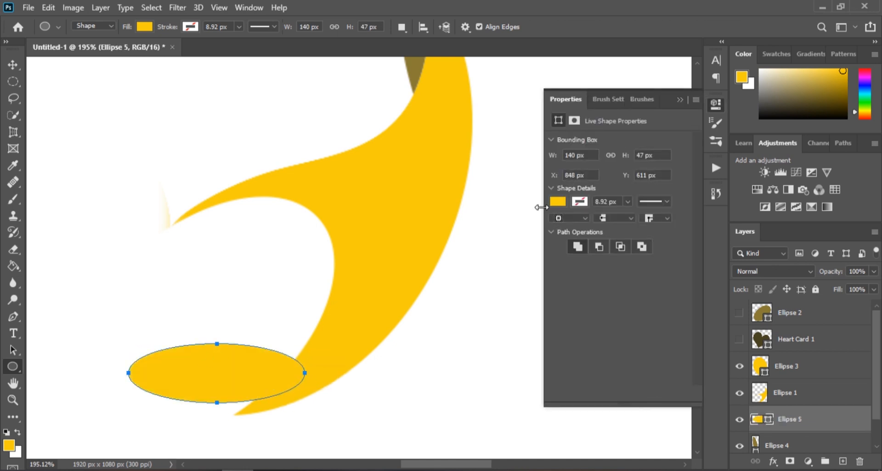
left_click(557, 202)
left_click(559, 273)
left_click(678, 99)
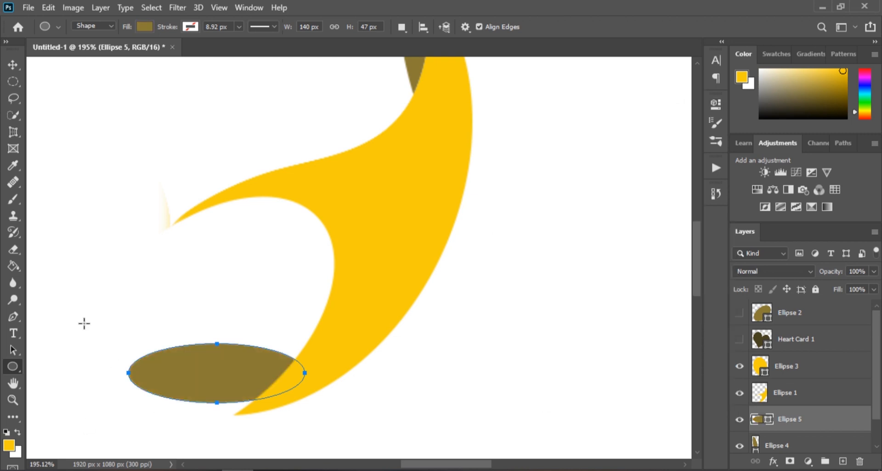
- Rotate the lower brown ellipse about -41 degrees and move it along the crescent's lower tip
key("ctrl+t")
left_click_drag(115, 338, 99, 415)
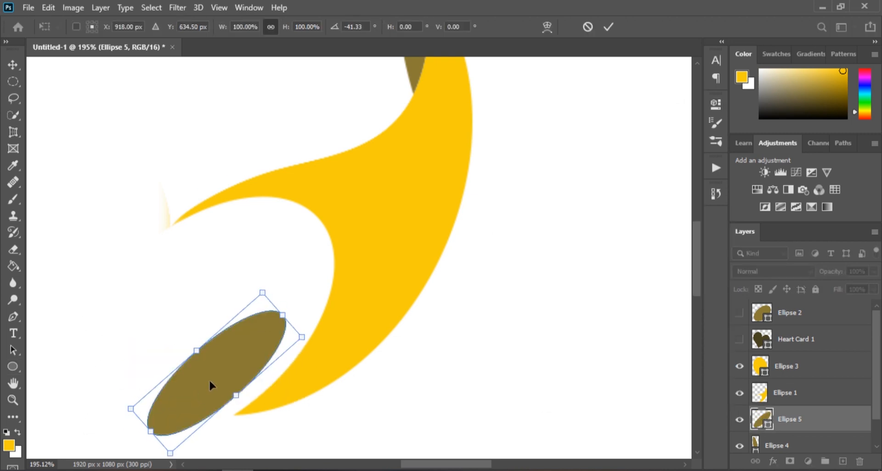
left_click_drag(209, 381, 285, 363)
scroll(217, 403, "up", 5)
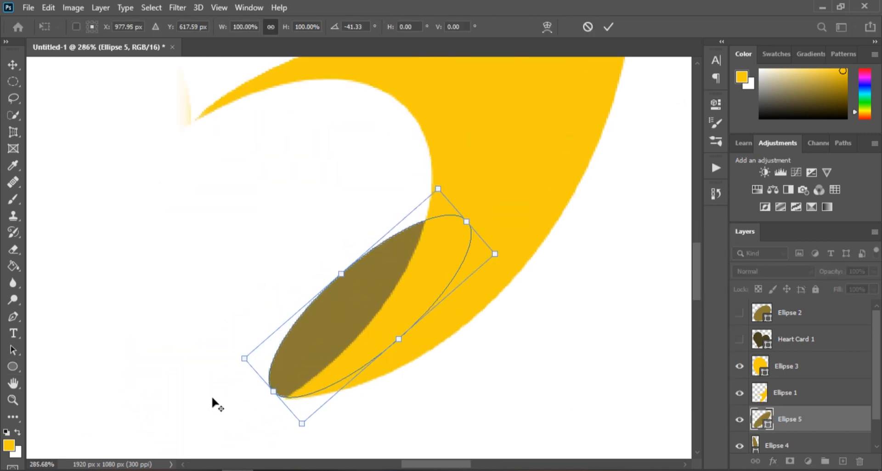
left_click(608, 26)
left_click(401, 187)
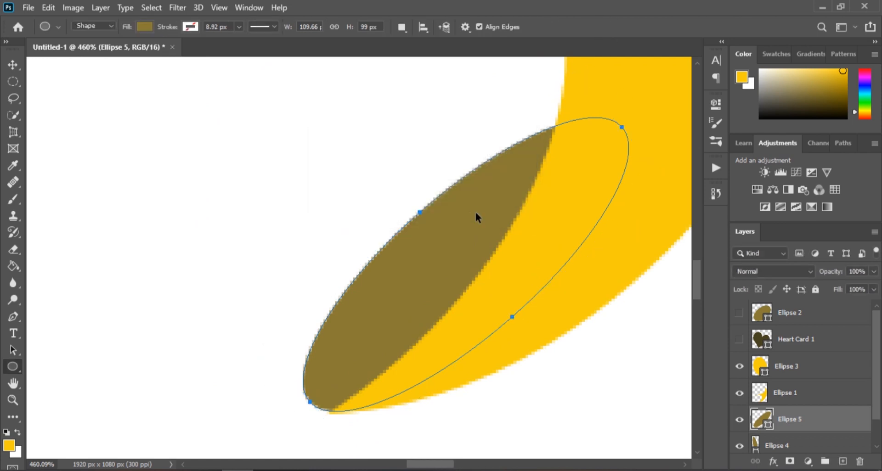
key("v")
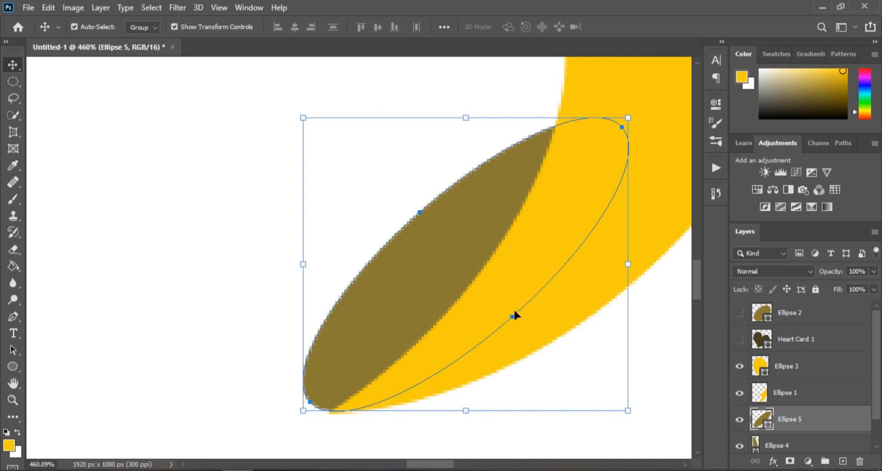
- Nudge the lower brown ellipse slightly down and left so it sits on the crescent's lower tip
left_click_drag(591, 347, 564, 372)
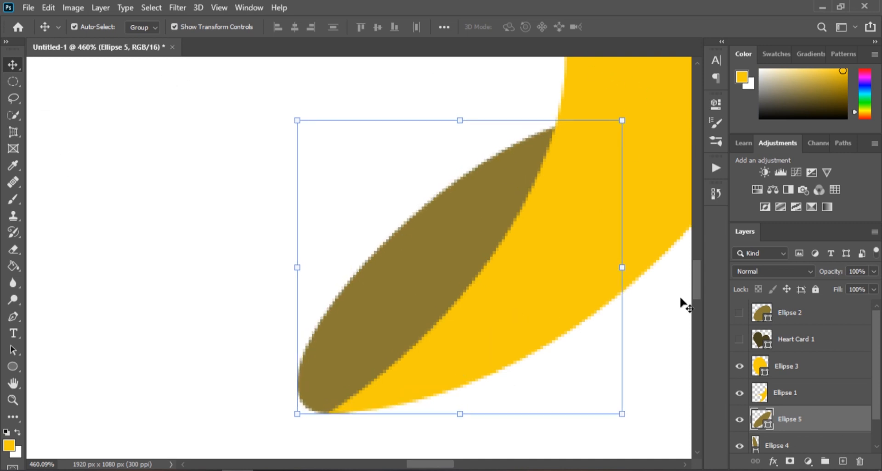
left_click(795, 396)
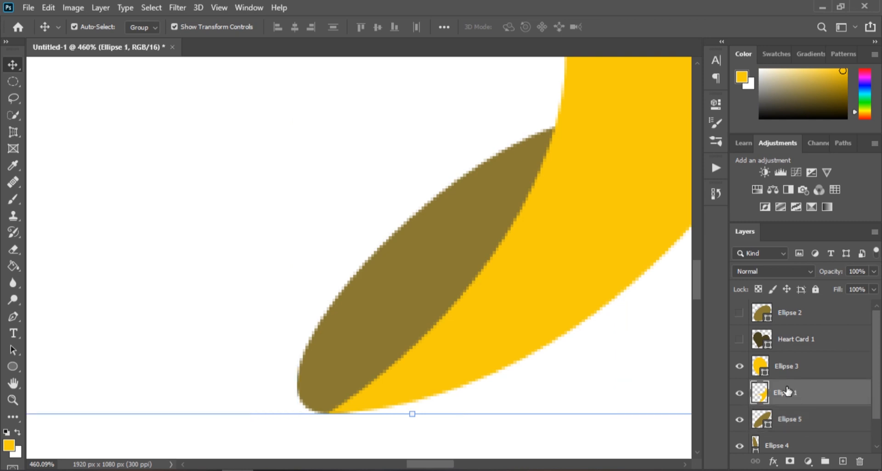
scroll(398, 400, "down", 2)
scroll(306, 402, "down", 5)
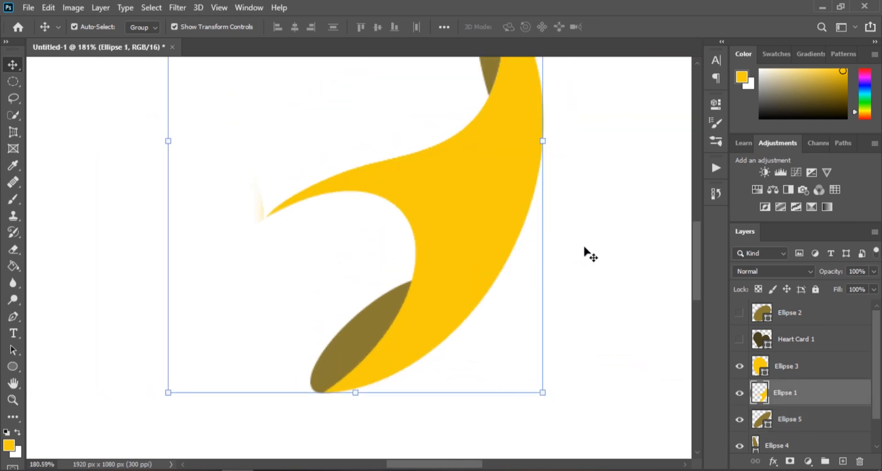
left_click(570, 246)
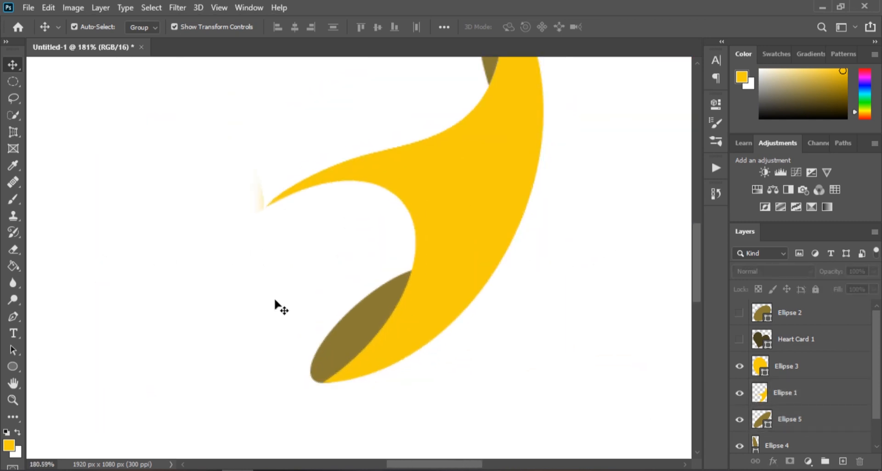
- Draw a 143 x 46 px ellipse left of the crescent's arm and try rotating it onto the arm
key("u")
left_click_drag(136, 251, 310, 287)
key("ctrl+t")
left_click_drag(320, 322, 327, 274)
left_click_drag(219, 288, 275, 275)
left_click_drag(225, 307, 242, 292)
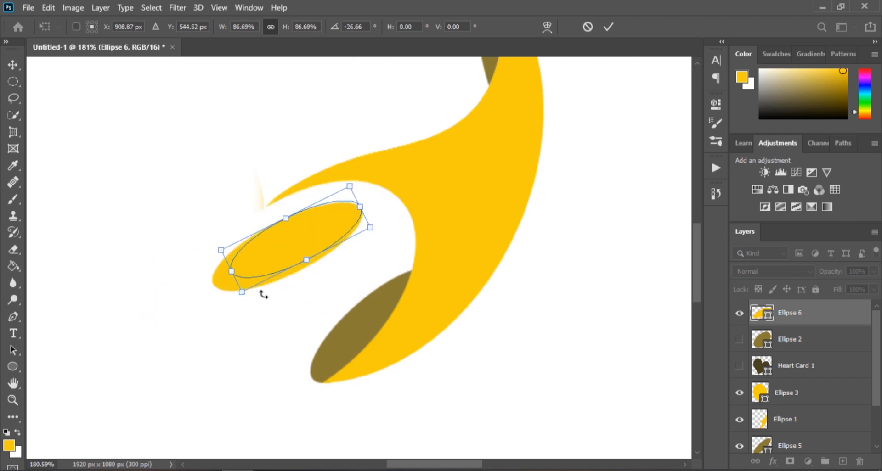
left_click_drag(287, 257, 311, 220)
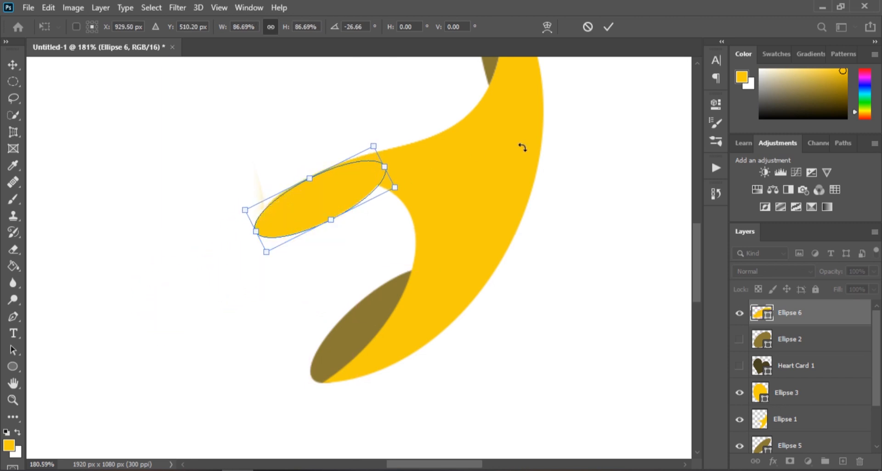
left_click(757, 317)
left_click(451, 187)
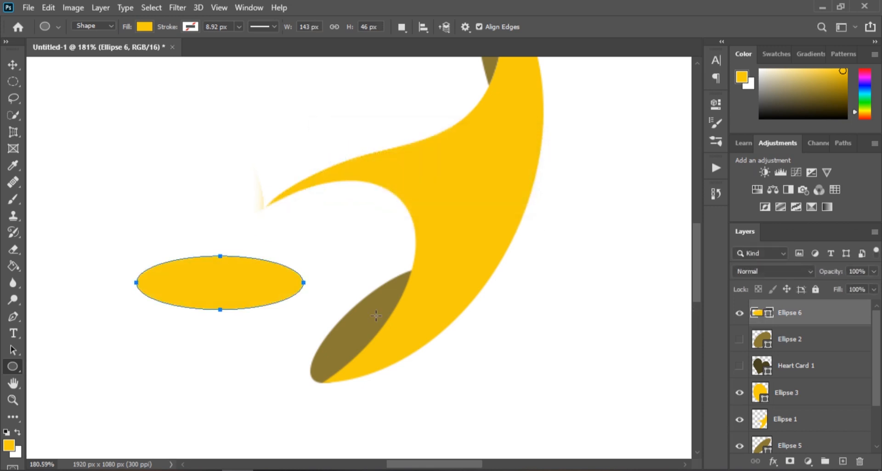
- Fill the new ellipse with the same brown as the other shading ellipses
double_click(760, 315)
left_click(606, 265)
left_click(837, 171)
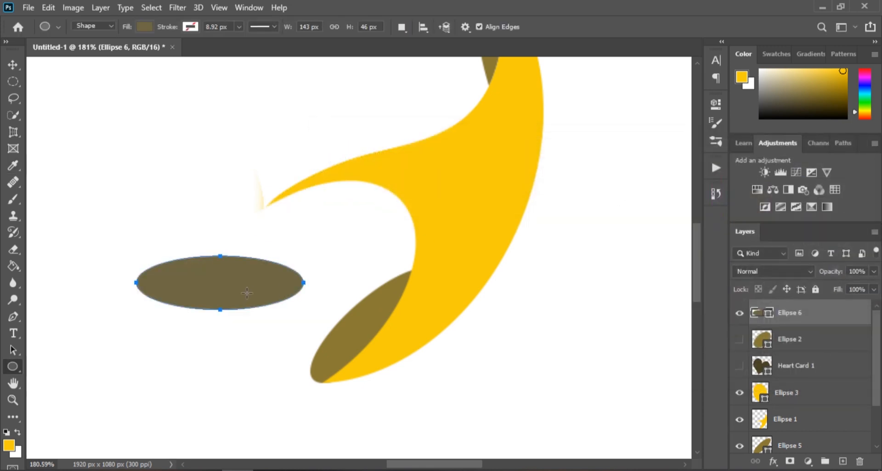
- Rotate the brown ellipse about -24 degrees and move it over the end of the crescent's left arm
key("ctrl+t")
left_click_drag(305, 315, 307, 276)
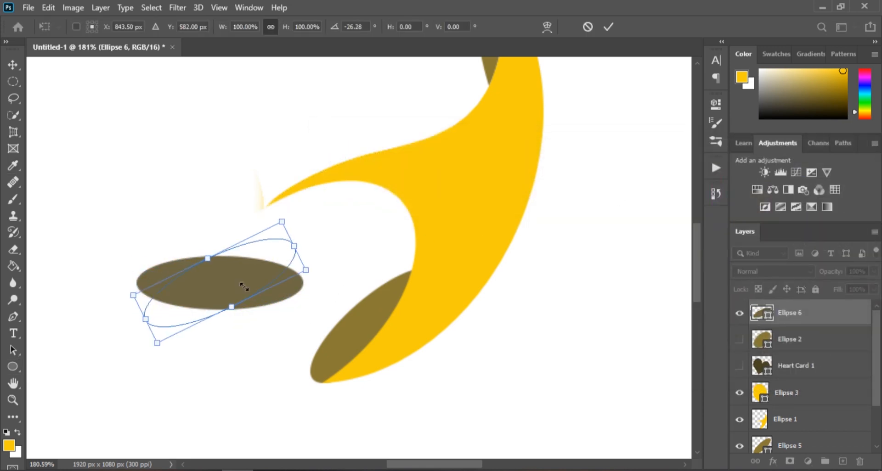
left_click_drag(240, 287, 324, 198)
left_click_drag(416, 204, 423, 210)
right_click(349, 219)
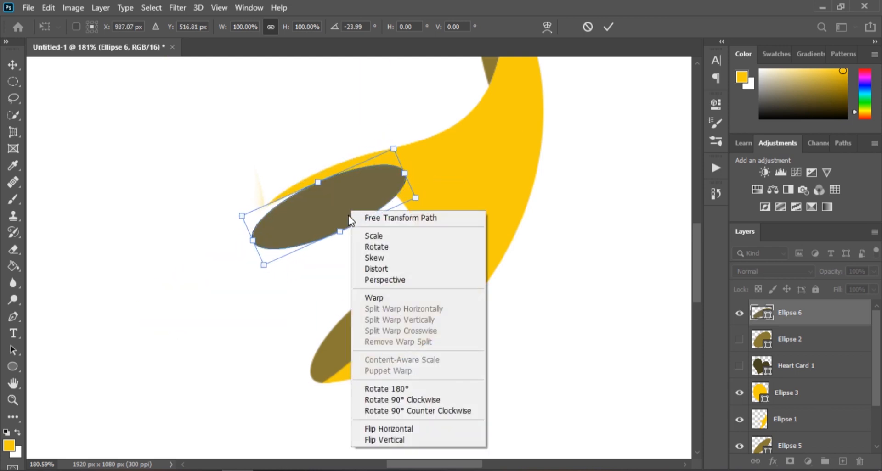
left_click(800, 319)
left_click(399, 189)
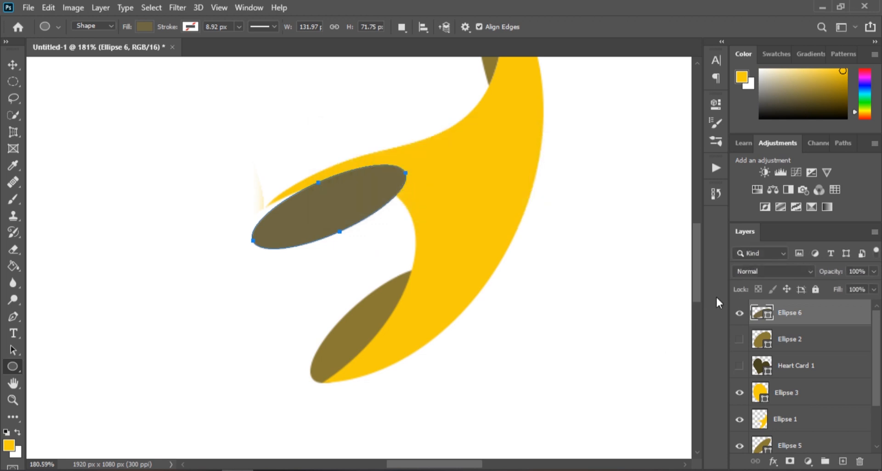
- Move the arm ellipse's layer below Ellipse 1 and shift the ellipse along the arm's lower edge
left_click_drag(789, 312, 812, 432)
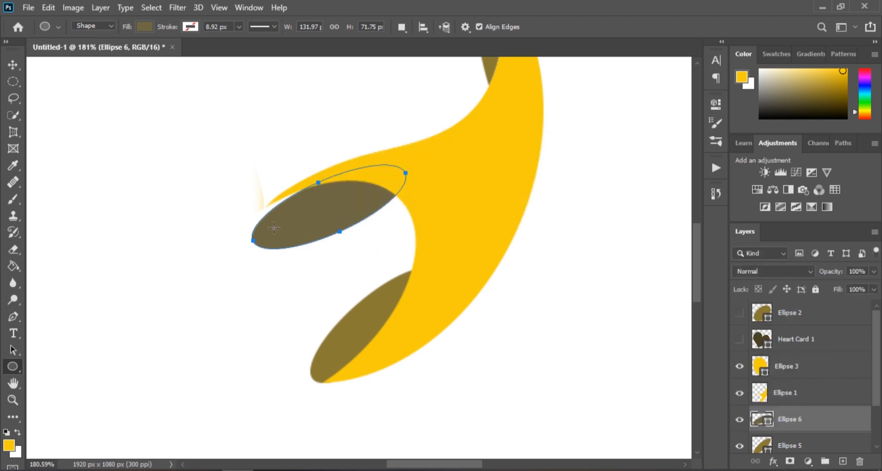
key("v")
left_click_drag(274, 227, 319, 222)
left_click_drag(241, 217, 322, 212)
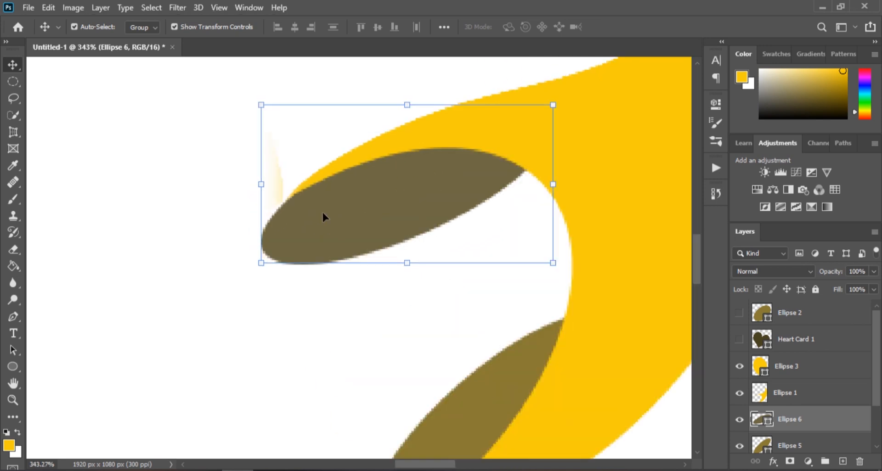
- Distort the arm's brown ellipse, stretching its right end along the arm's inner curve
right_click(380, 193)
left_click(377, 190)
key("ctrl+t")
right_click(376, 189)
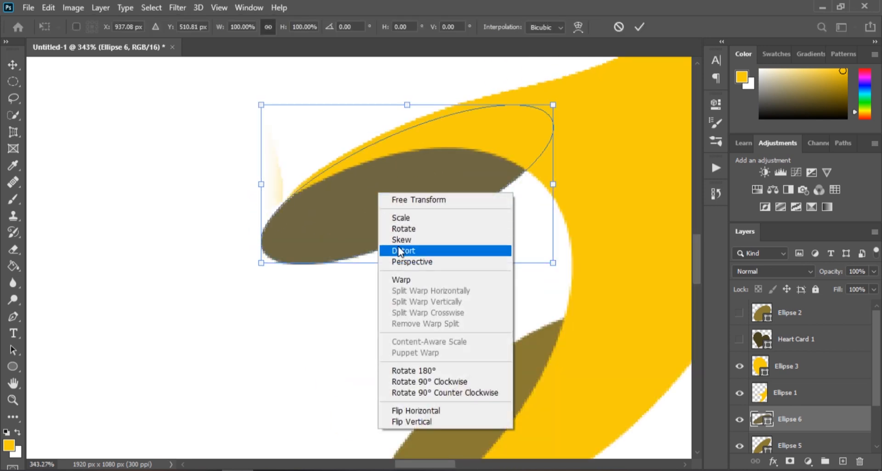
left_click(388, 248)
left_click_drag(407, 263, 434, 234)
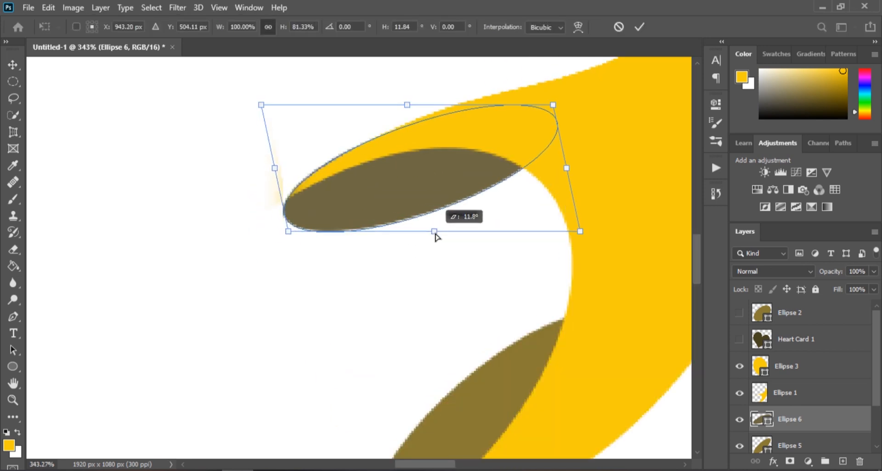
left_click_drag(562, 170, 665, 147)
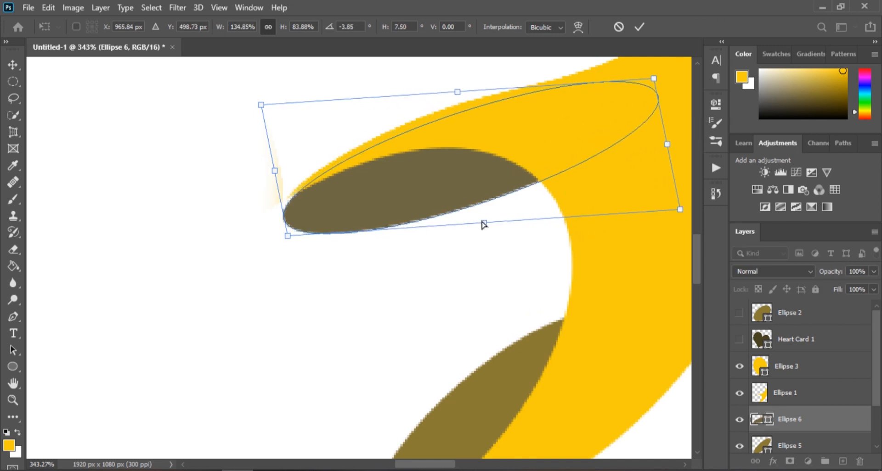
left_click_drag(483, 223, 483, 218)
left_click(640, 27)
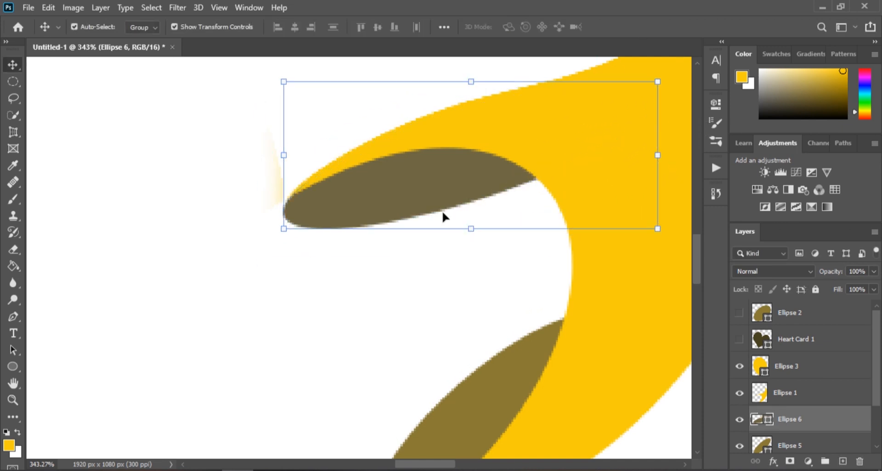
- Distort the lower brown ellipse by pulling its upper-right corner up along the crescent's inner edge
scroll(408, 219, "down", 3)
scroll(417, 274, "down", 3)
scroll(417, 274, "up", 1)
left_click(418, 258)
right_click(419, 257)
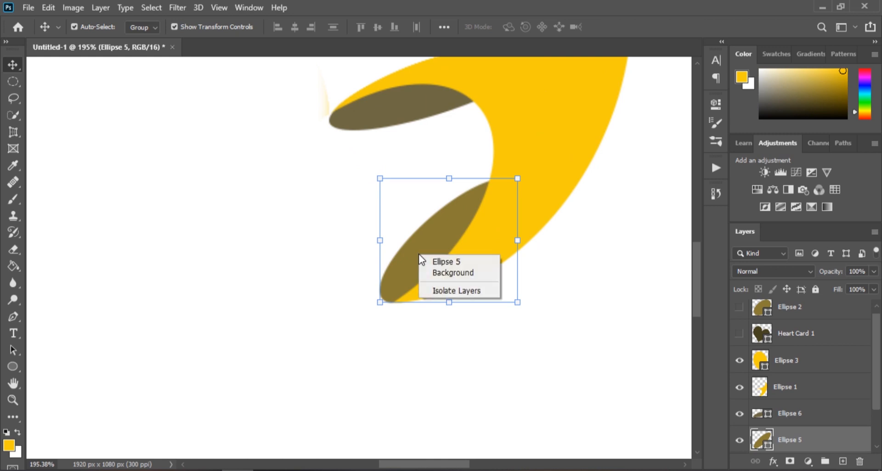
right_click(447, 230)
key("Escape")
key("ctrl+t")
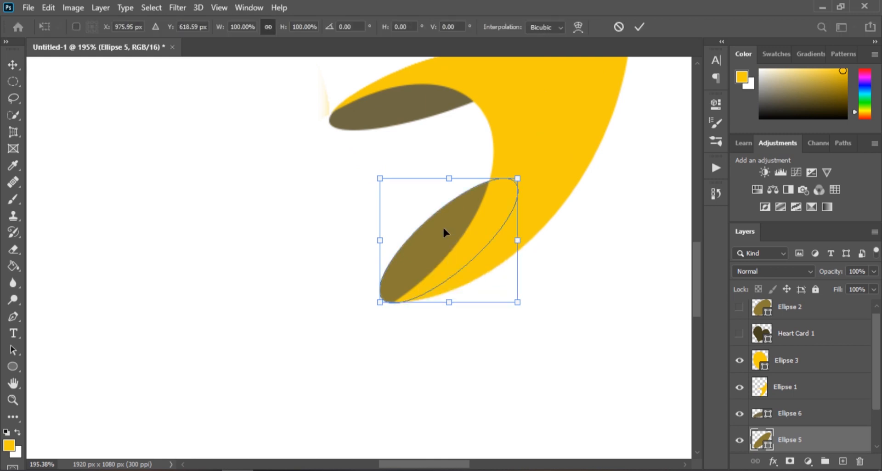
right_click(442, 226)
left_click(468, 287)
left_click_drag(517, 178, 572, 157)
left_click(638, 27)
scroll(528, 166, "down", 5)
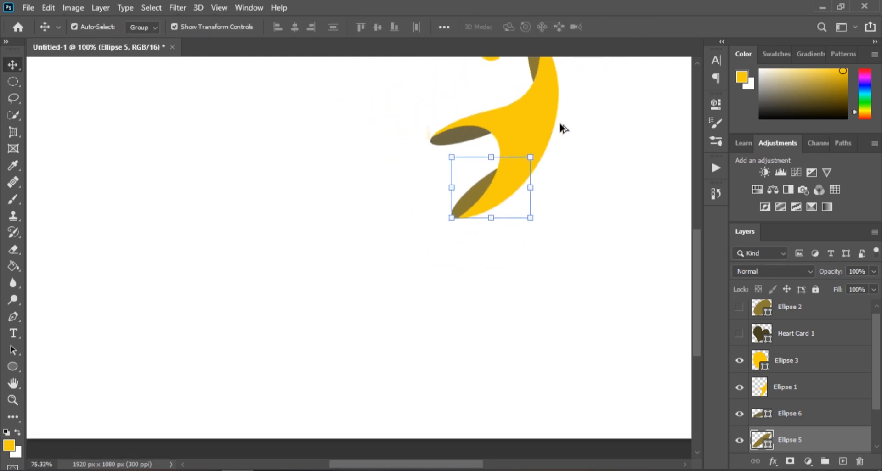
left_click_drag(456, 466, 420, 466)
scroll(394, 389, "up", 5)
left_click_drag(391, 185, 391, 221)
scroll(602, 153, "up", 2)
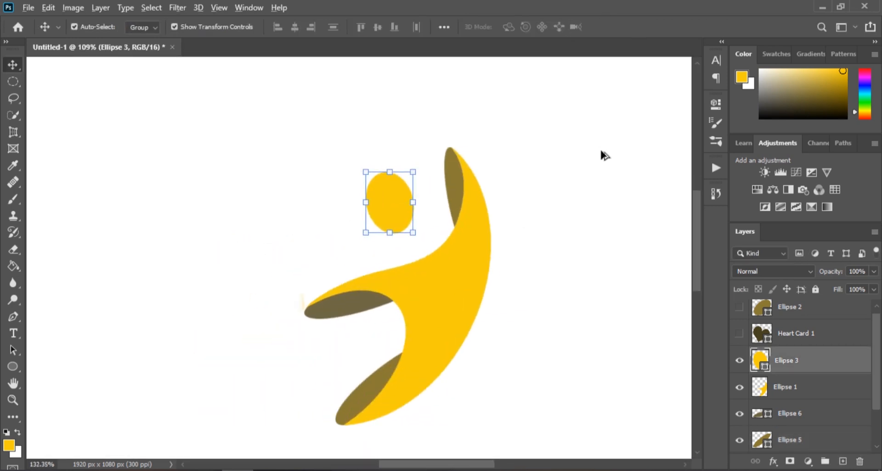
left_click(307, 329)
scroll(795, 352, "down", 1)
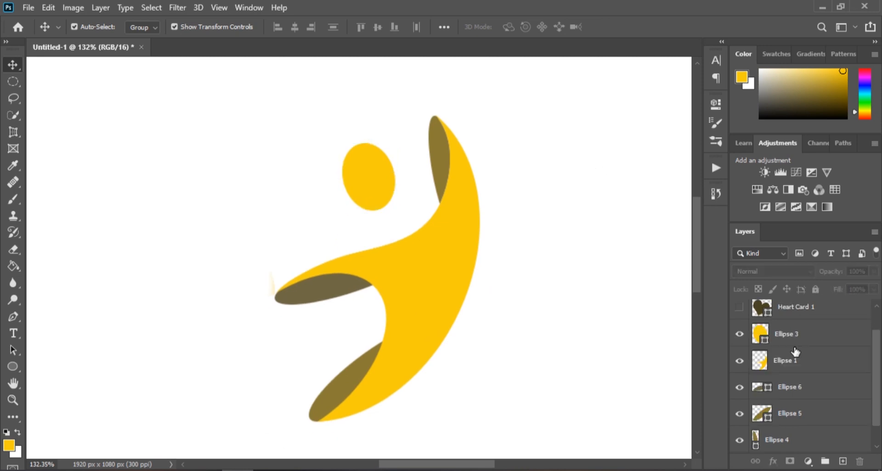
left_click(792, 364)
right_click(793, 362)
left_click(695, 17)
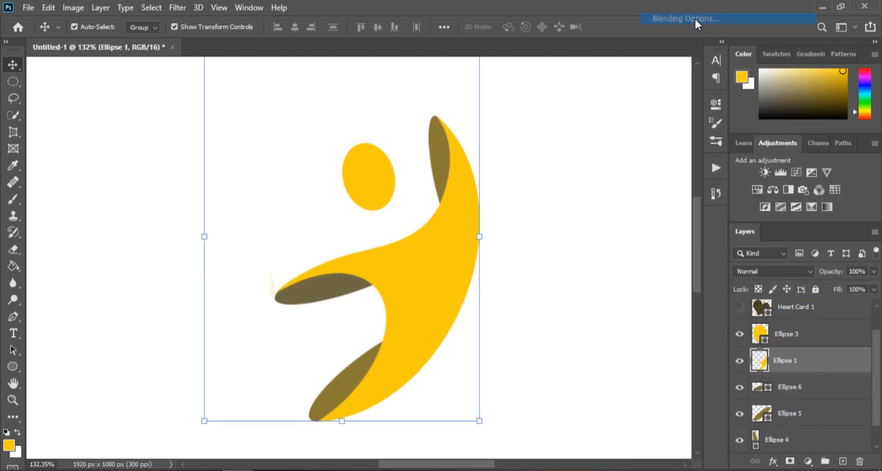
left_click(236, 302)
left_click_drag(439, 111, 662, 126)
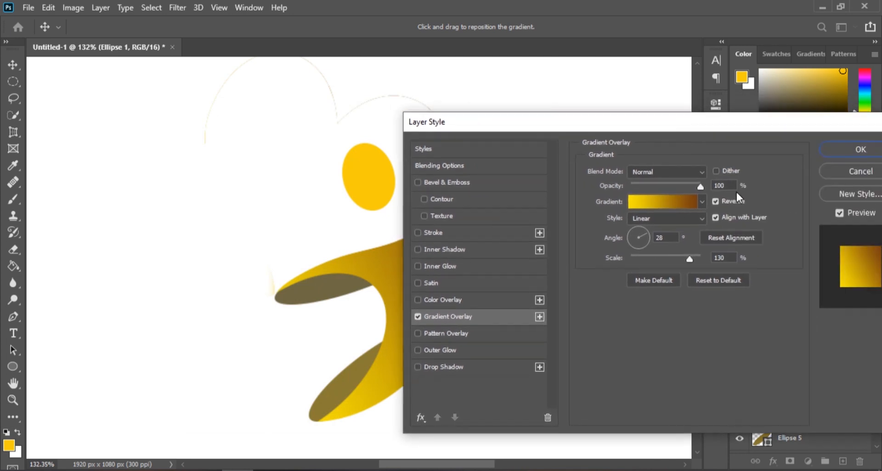
left_click(853, 175)
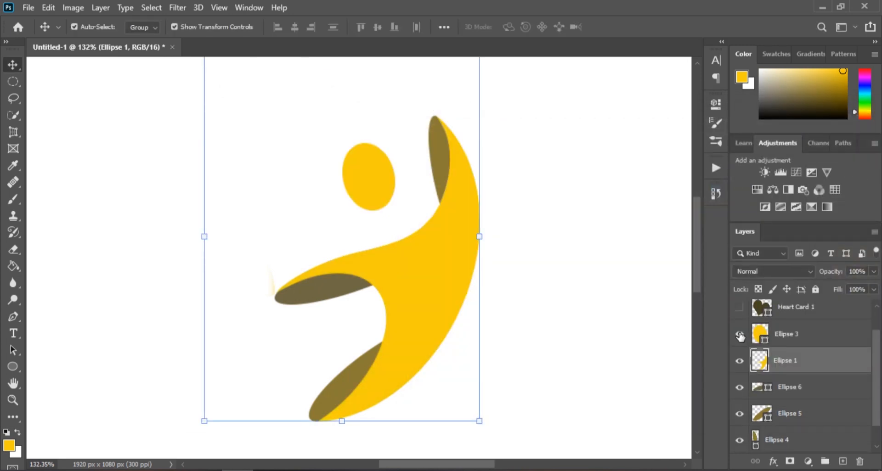
- Add a Gradient Overlay to the head ellipse using the reversed yellow-to-brown gradient at 28° and 130% scale
left_click(815, 339)
right_click(815, 339)
left_click(433, 163)
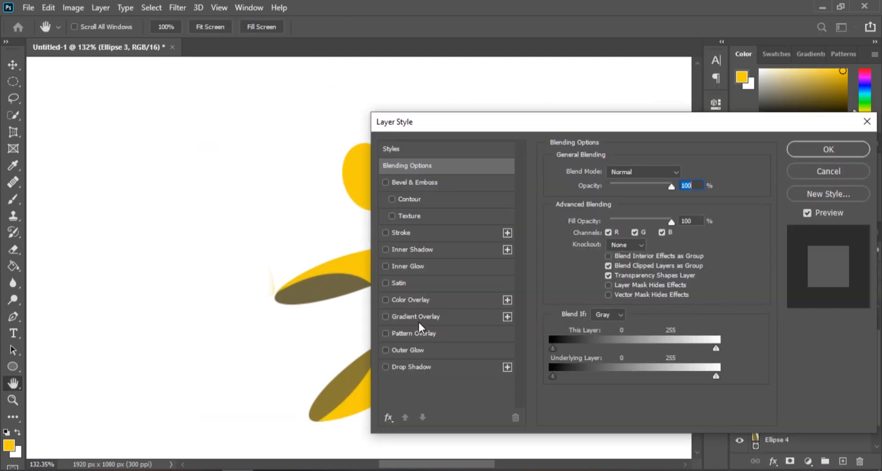
left_click(434, 311)
left_click_drag(694, 91, 729, 125)
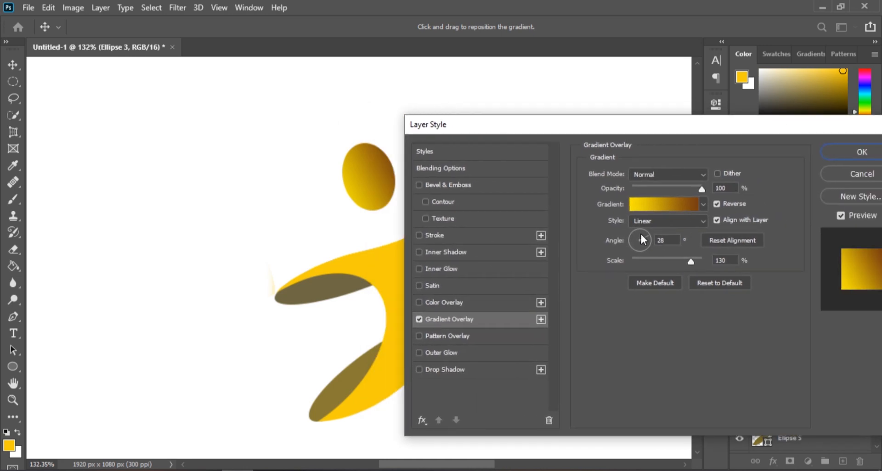
left_click(842, 157)
- Add a Gradient Overlay to the upper brown sliver's layer with its angle set to 13°
left_click(441, 171)
right_click(440, 170)
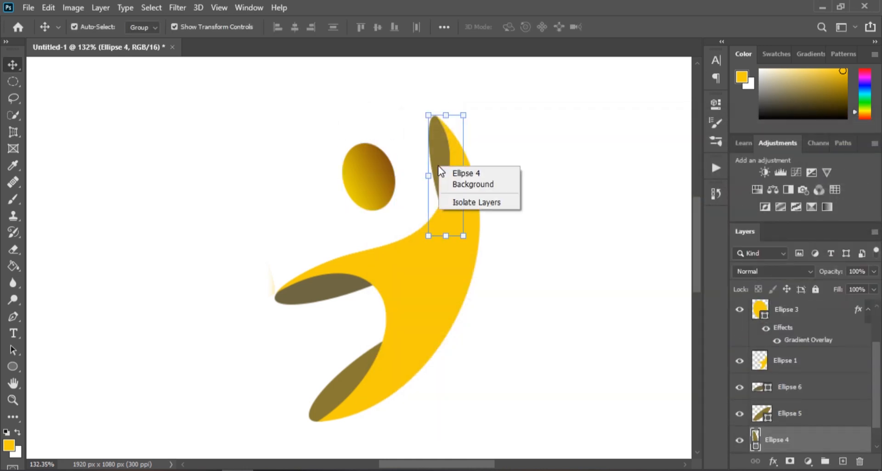
right_click(810, 428)
left_click(729, 19)
left_click(418, 321)
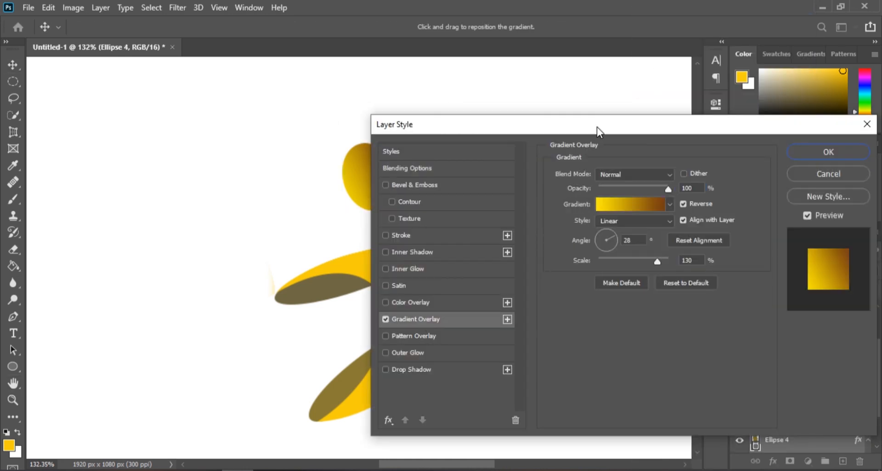
left_click_drag(596, 127, 768, 131)
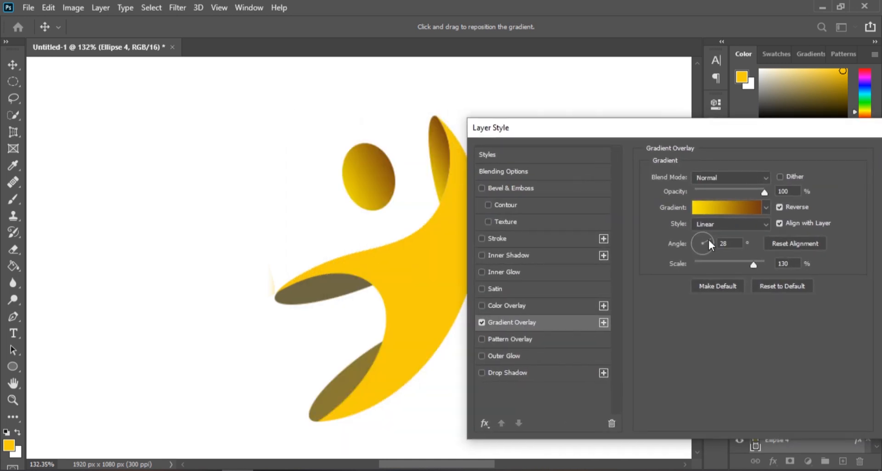
left_click_drag(707, 238, 709, 241)
left_click_drag(840, 129, 713, 138)
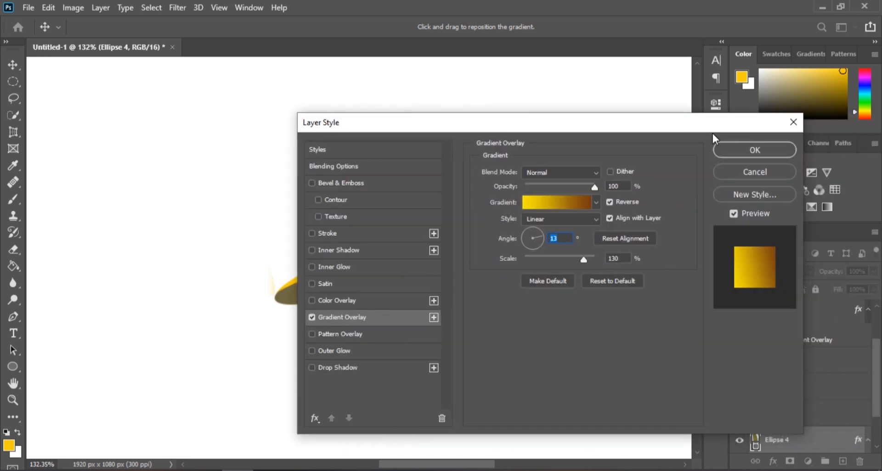
left_click(717, 150)
- Add a matching Gradient Overlay to the arm's brown ellipse layer and adjust its angle
left_click(331, 293)
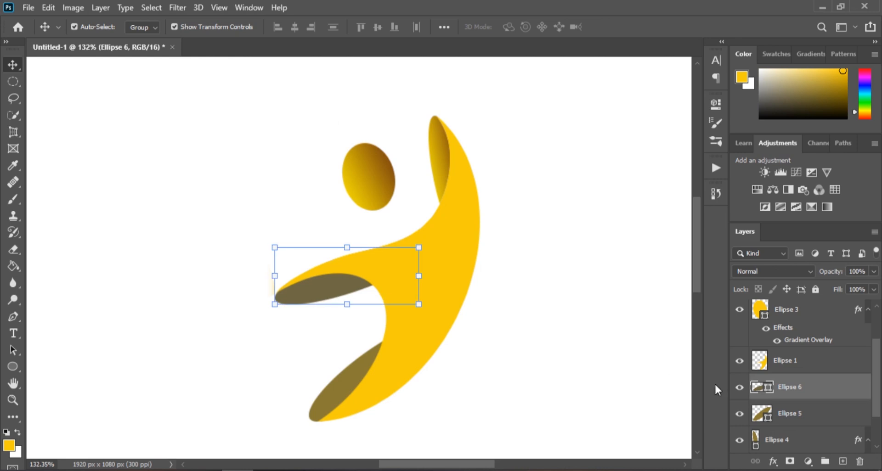
right_click(825, 388)
left_click(695, 19)
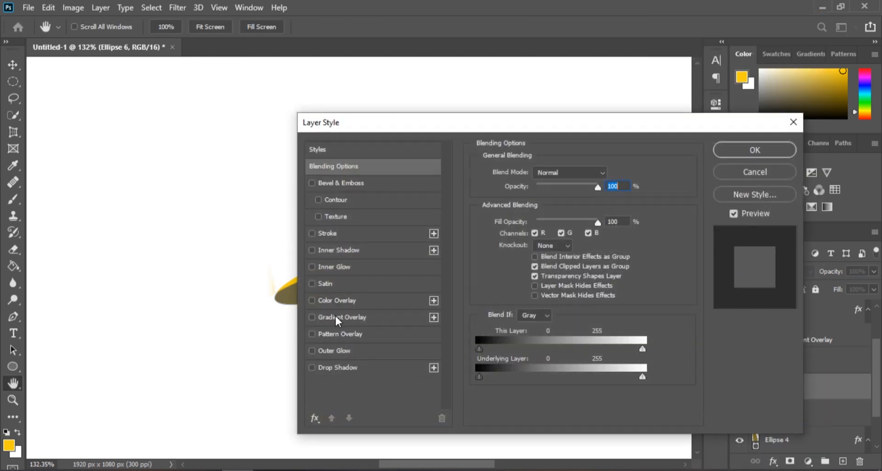
left_click(336, 316)
left_click_drag(645, 128, 805, 135)
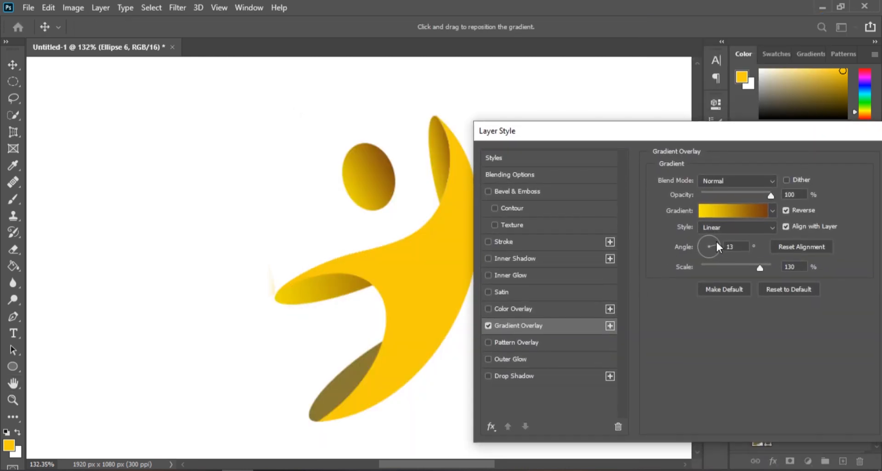
mouse_move(715, 241)
left_mouse_down()
mouse_move(702, 237)
mouse_move(713, 237)
mouse_move(707, 255)
mouse_move(702, 245)
mouse_move(714, 250)
left_mouse_up()
left_click_drag(841, 134, 712, 134)
left_click(811, 156)
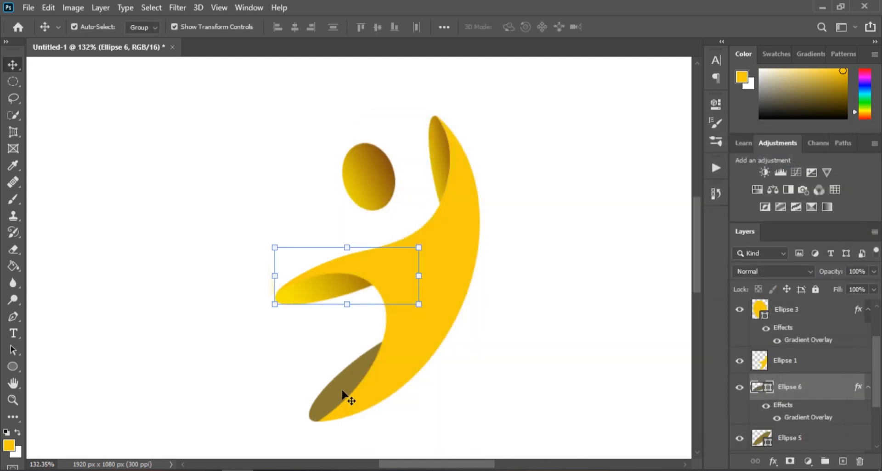
- Add a Gradient Overlay to the lower brown ellipse's layer with its angle set to 69°
left_click(349, 398)
right_click(820, 443)
left_click(682, 19)
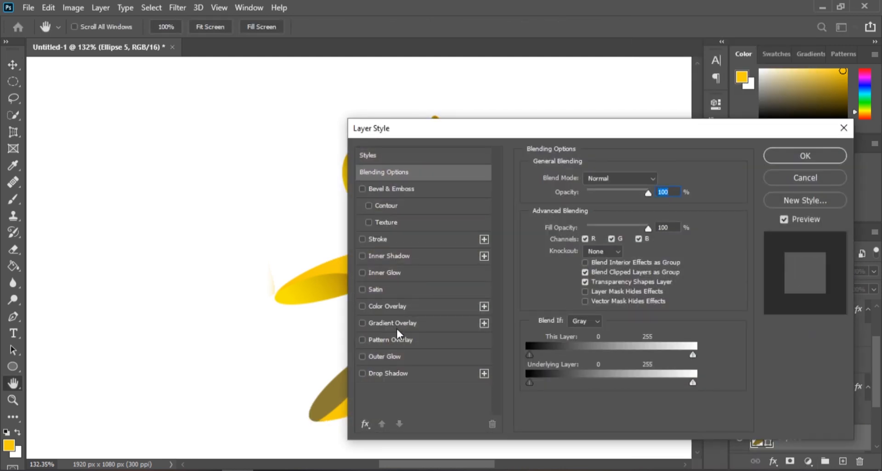
left_click(398, 317)
left_click_drag(605, 122, 745, 134)
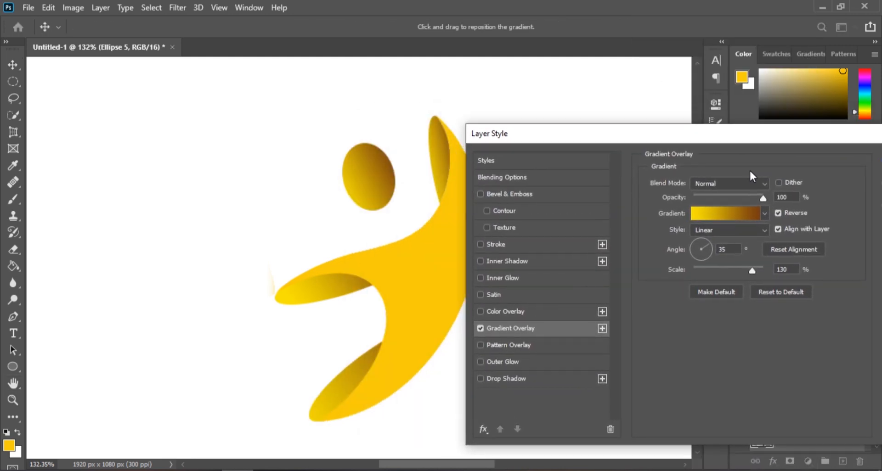
left_click_drag(708, 243, 705, 244)
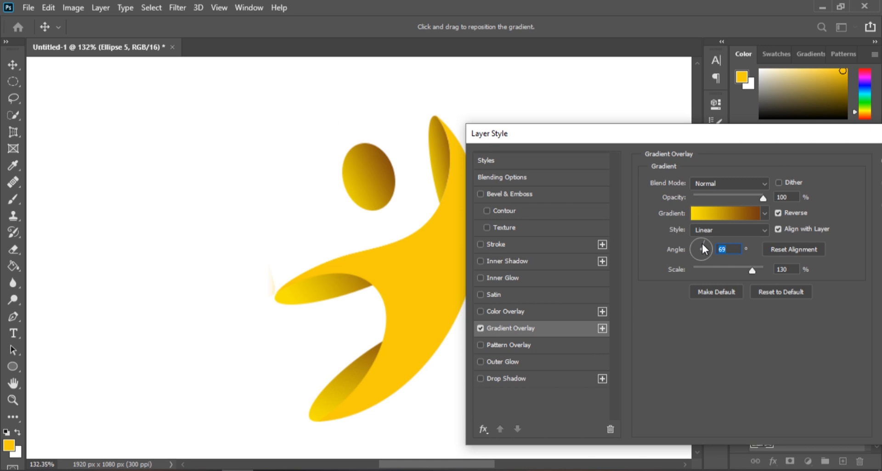
left_click_drag(815, 140, 701, 133)
left_click(799, 159)
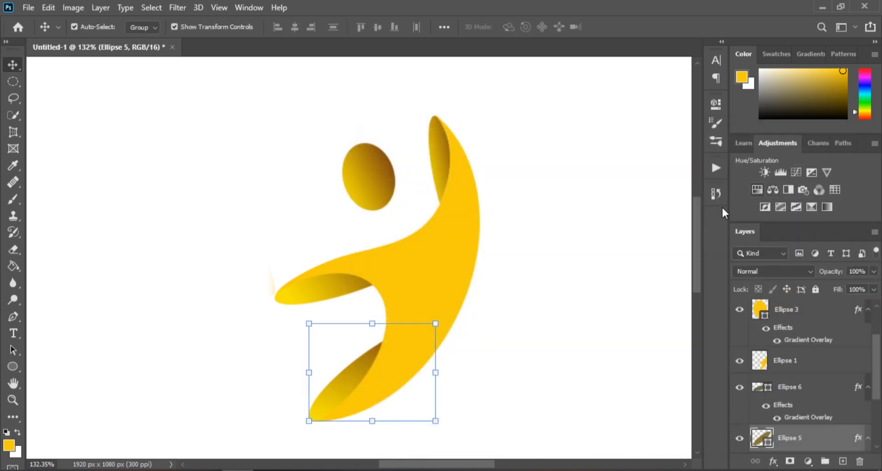
- Open a Gradient Overlay on the main yellow body layer, previewing Radial and Angle styles before returning to Linear
left_click(373, 180)
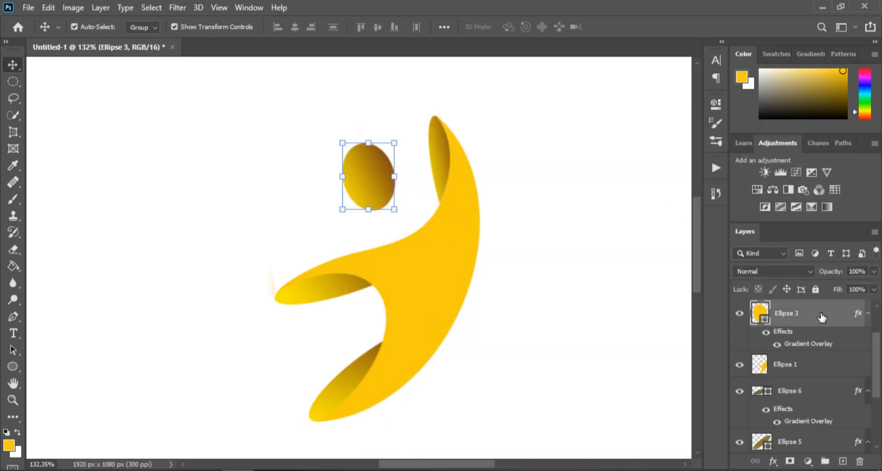
left_click(453, 293)
right_click(812, 367)
left_click(666, 18)
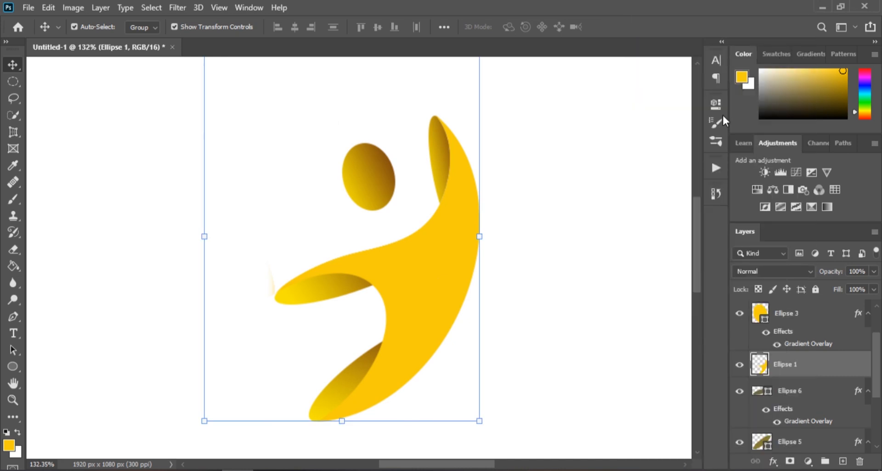
left_click_drag(535, 135, 751, 125)
left_click(629, 315)
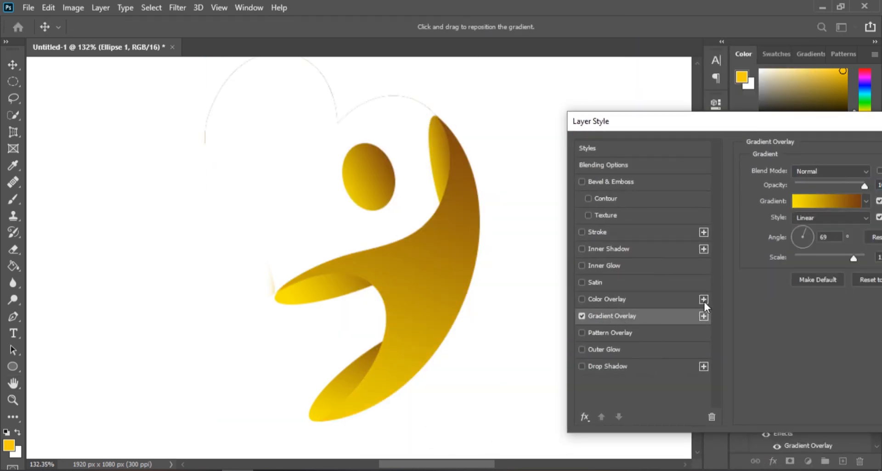
left_click(836, 217)
left_click(809, 238)
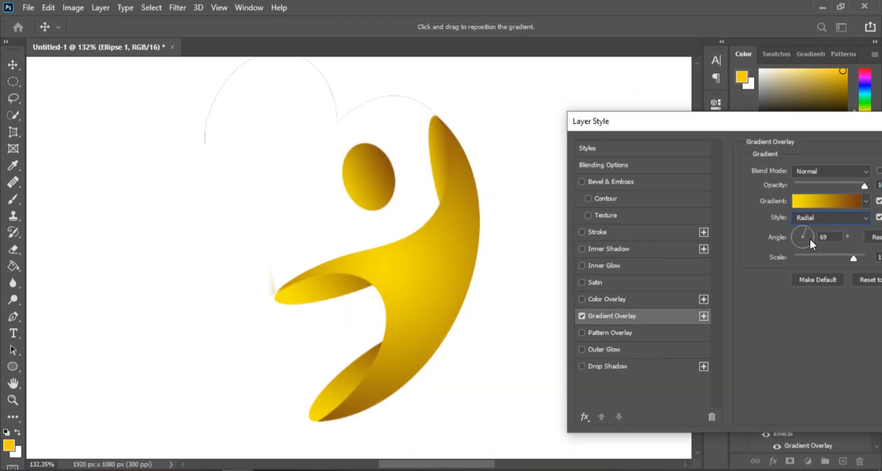
left_click(836, 218)
left_click(822, 248)
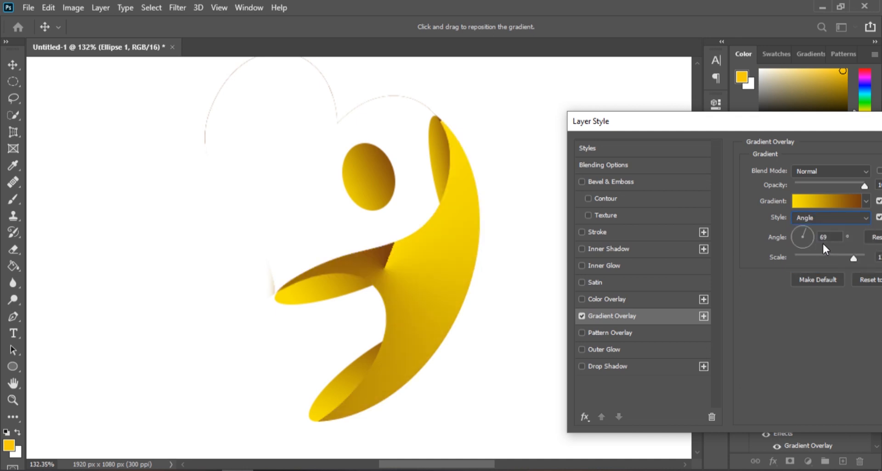
left_click(828, 217)
left_click(820, 229)
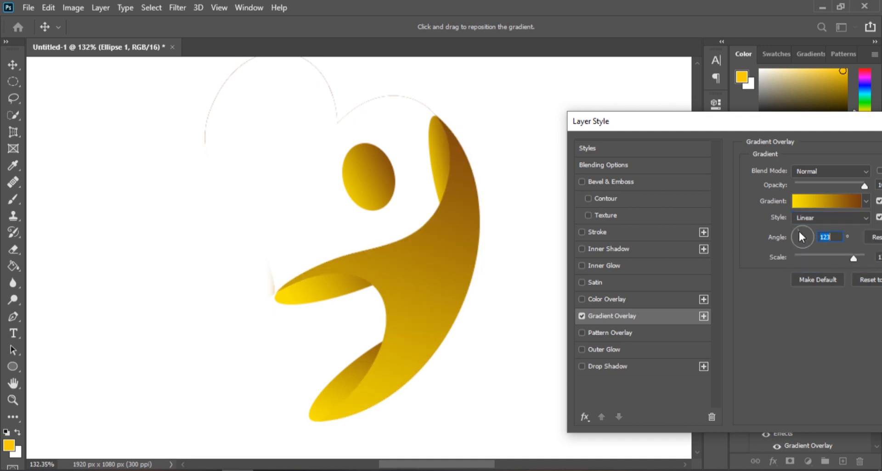
- Set the body overlay's angle to 179° and opacity to 53%, then confirm the layer style
mouse_move(799, 229)
left_mouse_down()
mouse_move(806, 235)
mouse_move(796, 241)
mouse_move(806, 240)
mouse_move(796, 238)
mouse_move(803, 226)
mouse_move(792, 235)
left_mouse_up()
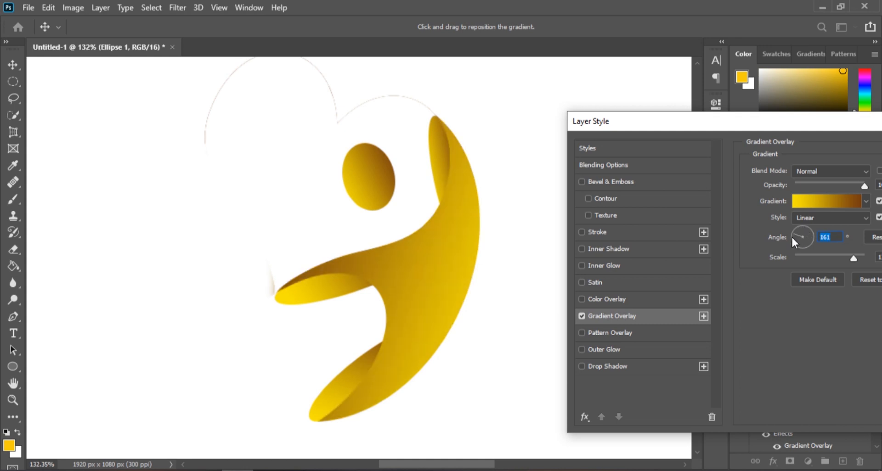
left_click_drag(843, 122, 781, 121)
left_click_drag(803, 184, 765, 184)
left_click(736, 228)
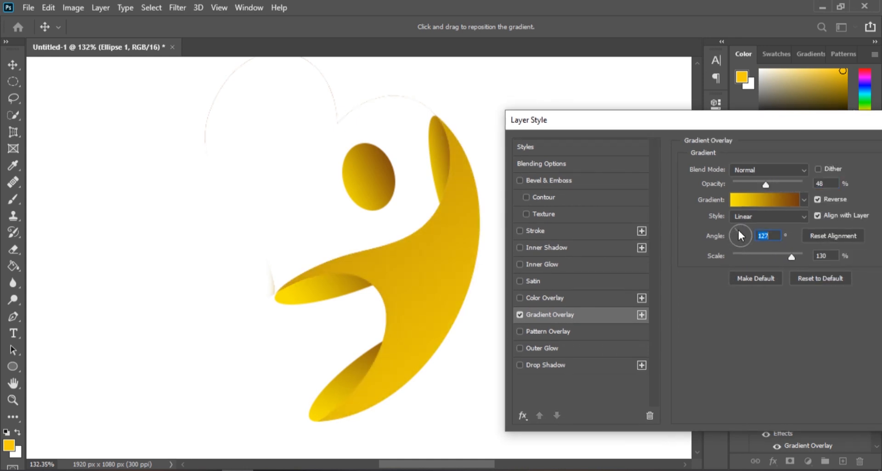
left_click(739, 238)
left_click(735, 235)
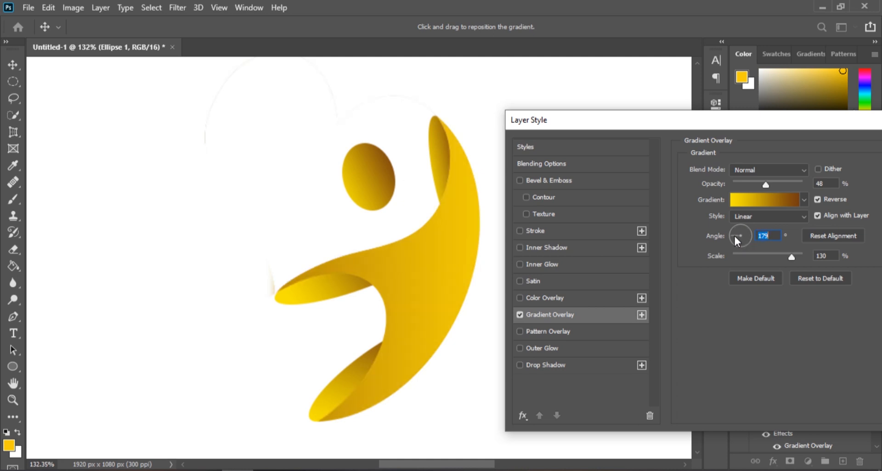
mouse_move(765, 185)
left_mouse_down()
mouse_move(750, 180)
mouse_move(769, 180)
left_mouse_up()
left_click_drag(791, 123, 601, 124)
key("Return")
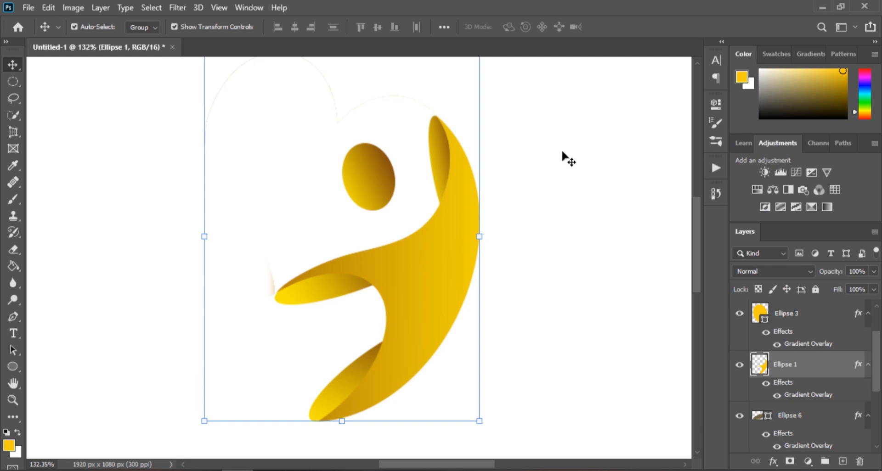
- Preview the logo with the background layer hidden
scroll(565, 155, "down", 1)
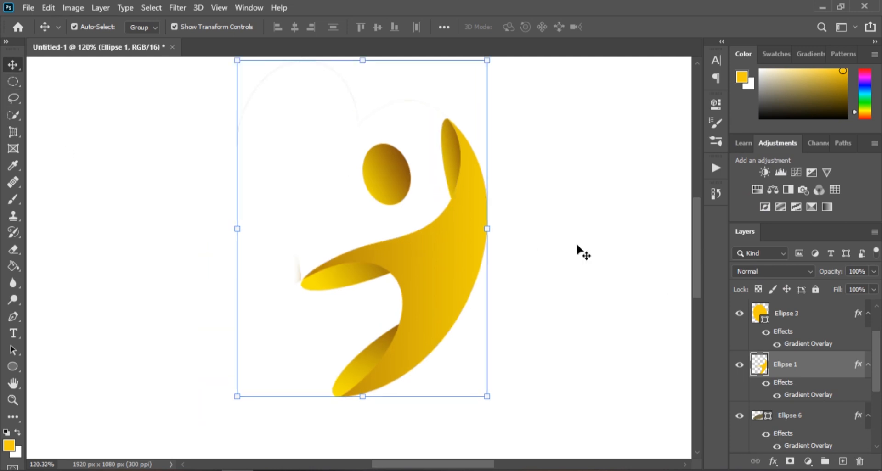
scroll(780, 404, "down", 3)
left_click(740, 440)
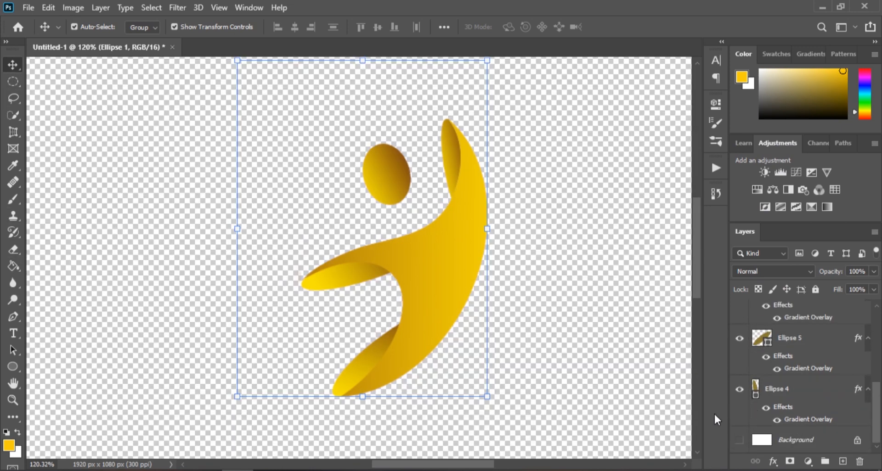
scroll(635, 357, "down", 2)
scroll(652, 354, "up", 1)
left_click(126, 150)
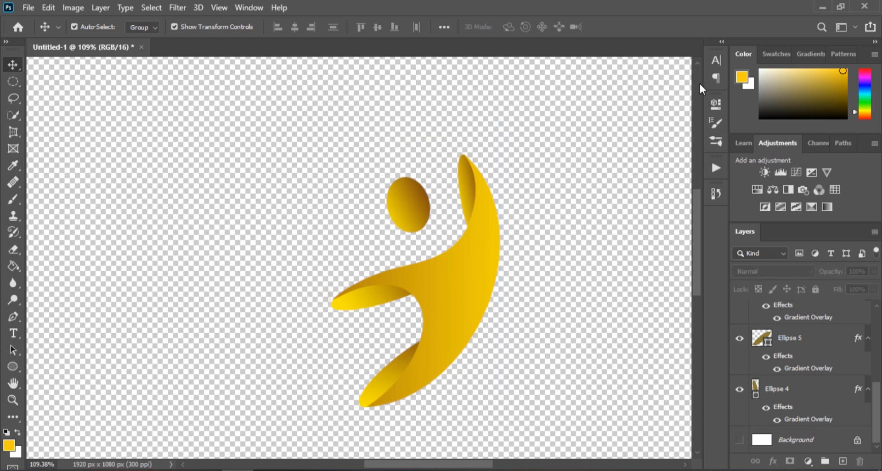
left_click_drag(561, 128, 295, 399)
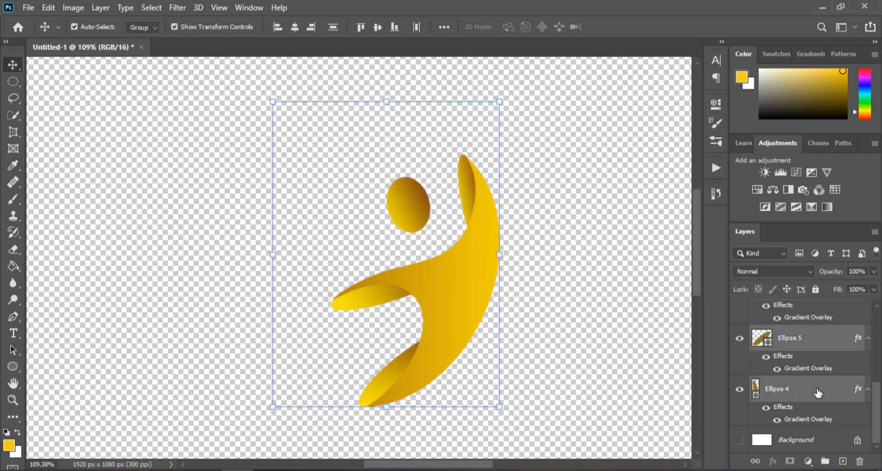
- Show the background again and convert it into a normal editable layer
left_click(740, 440)
double_click(794, 440)
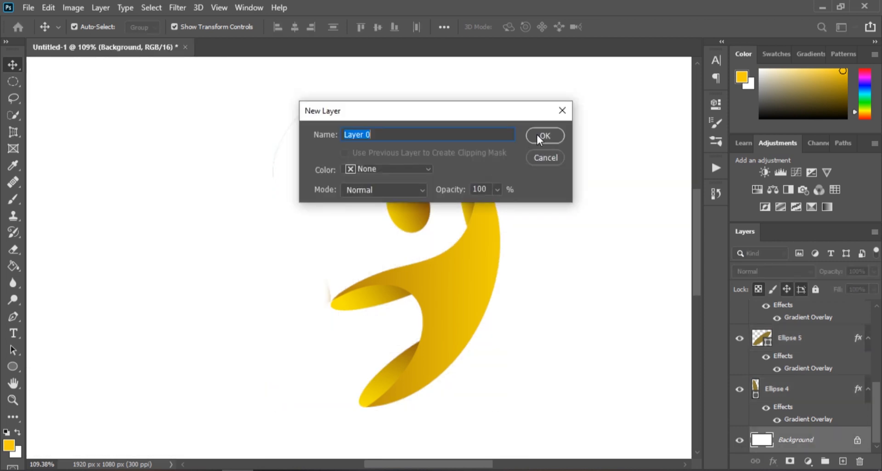
left_click(544, 191)
- Add a Gradient Overlay to the background layer and set one gradient stop to dark teal #245953
right_click(816, 447)
left_click(684, 19)
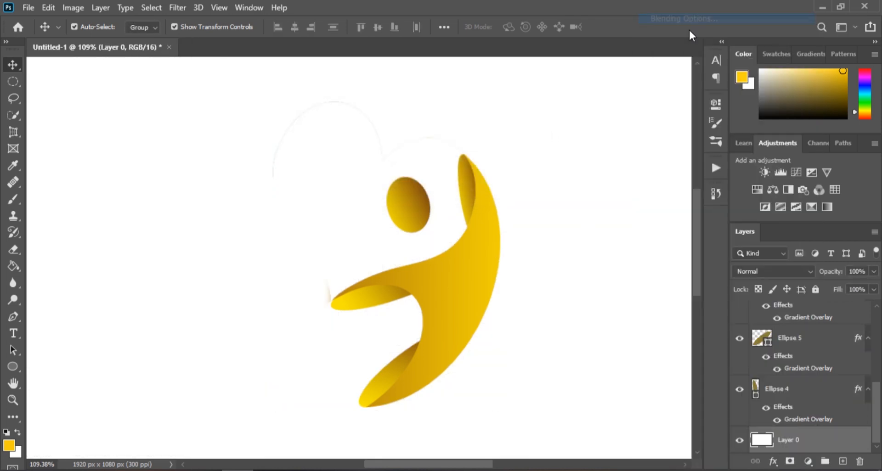
left_click(358, 316)
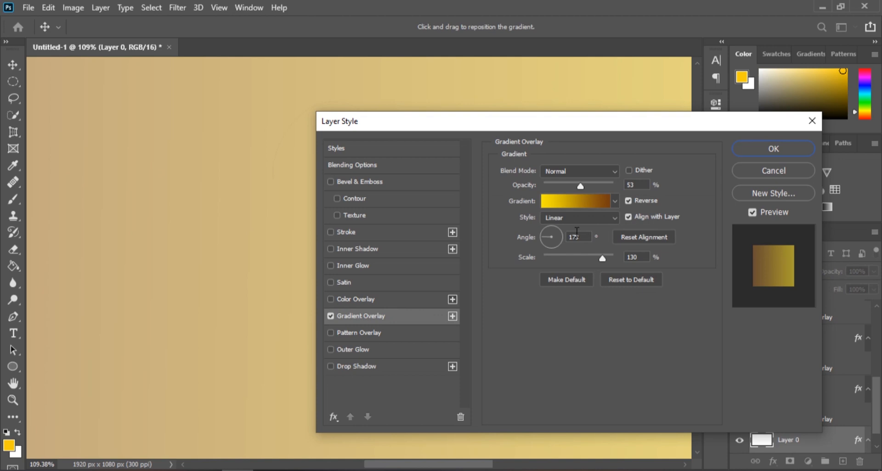
left_click(586, 200)
left_click(595, 281)
left_click(654, 340)
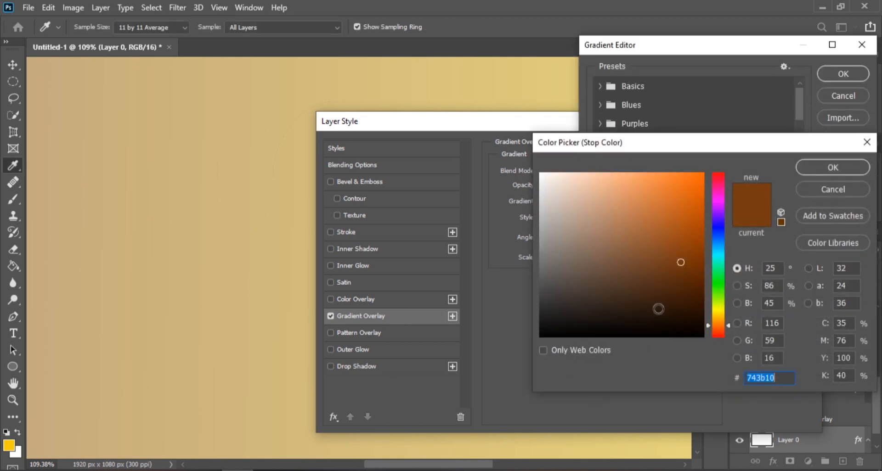
left_click_drag(718, 325, 718, 257)
left_click_drag(687, 191, 636, 280)
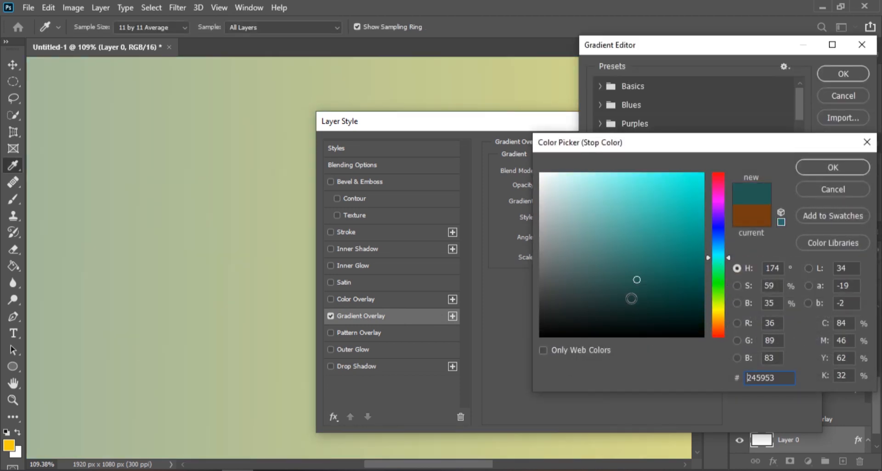
left_click(831, 167)
- Set the other gradient stop to a bright cyan blue and confirm the gradient
double_click(858, 285)
left_click_drag(715, 265, 712, 231)
left_click(830, 166)
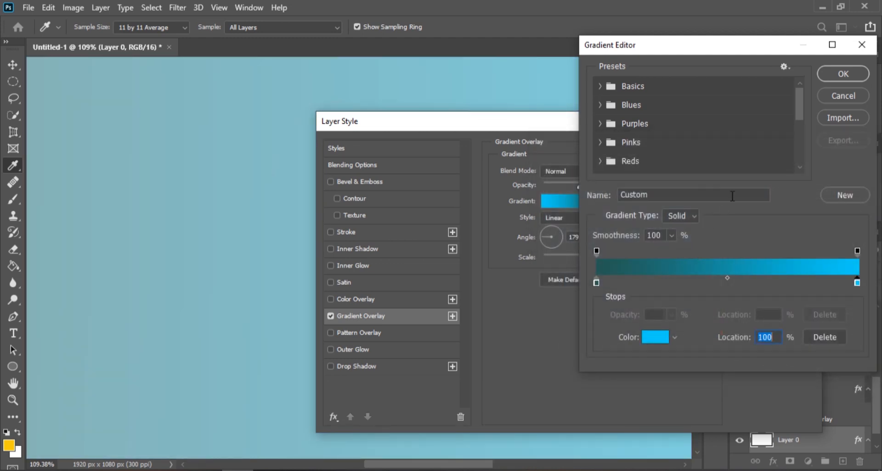
left_click(852, 80)
- Set the background overlay to Radial style with Normal blend mode and 100% opacity
left_click_drag(584, 127, 683, 154)
left_click(692, 247)
left_click(691, 259)
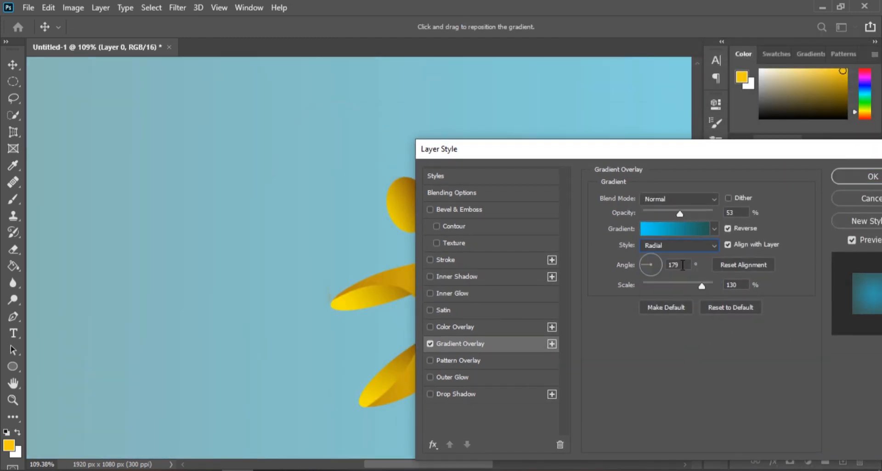
left_click(684, 202)
left_click(667, 303)
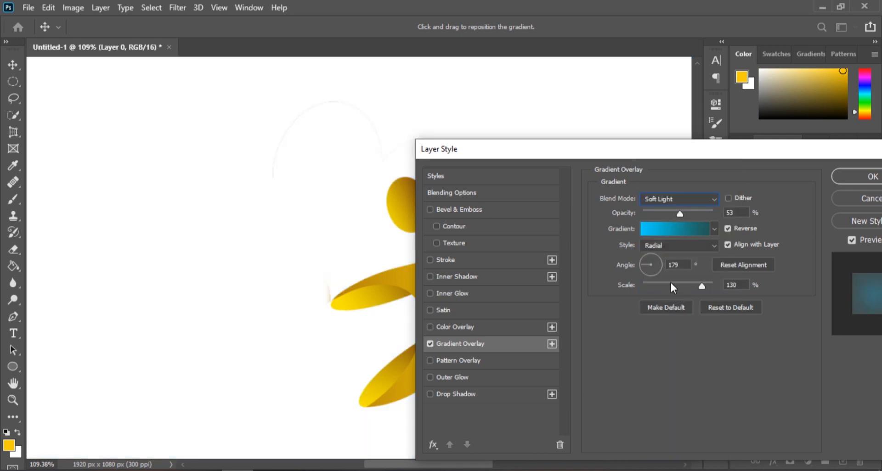
left_click(678, 199)
left_click(664, 161)
left_click_drag(680, 213, 714, 214)
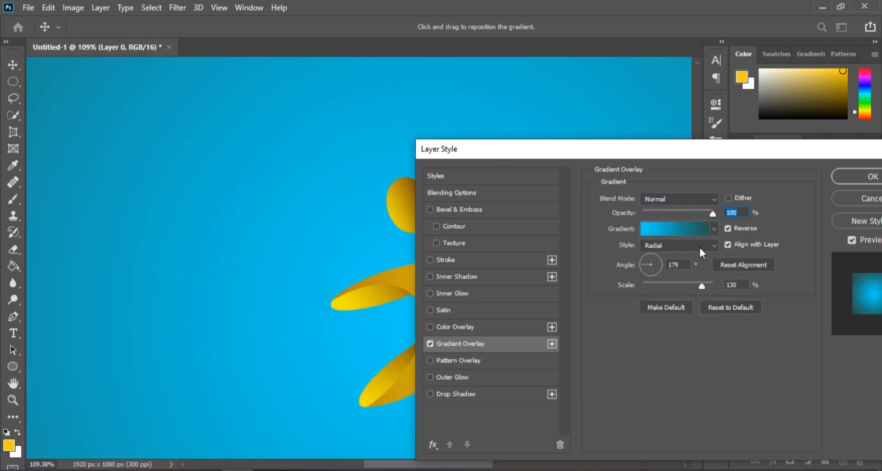
left_click_drag(687, 154, 800, 147)
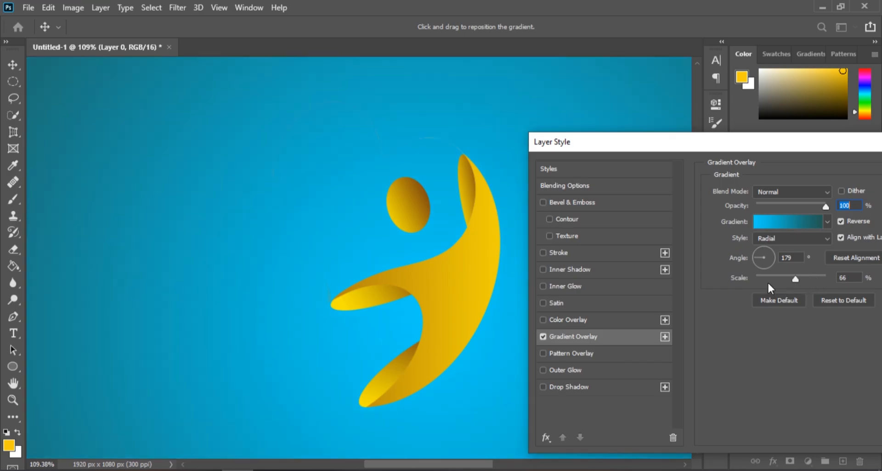